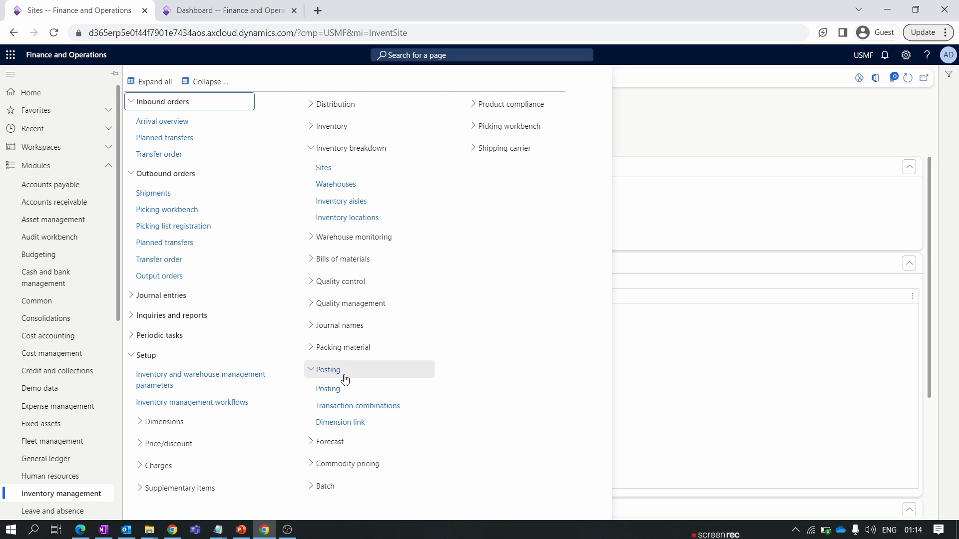
- On the Dimension link page, choose CostCenter as the dimension linked to the Site storage dimension and save
left_click(350, 423)
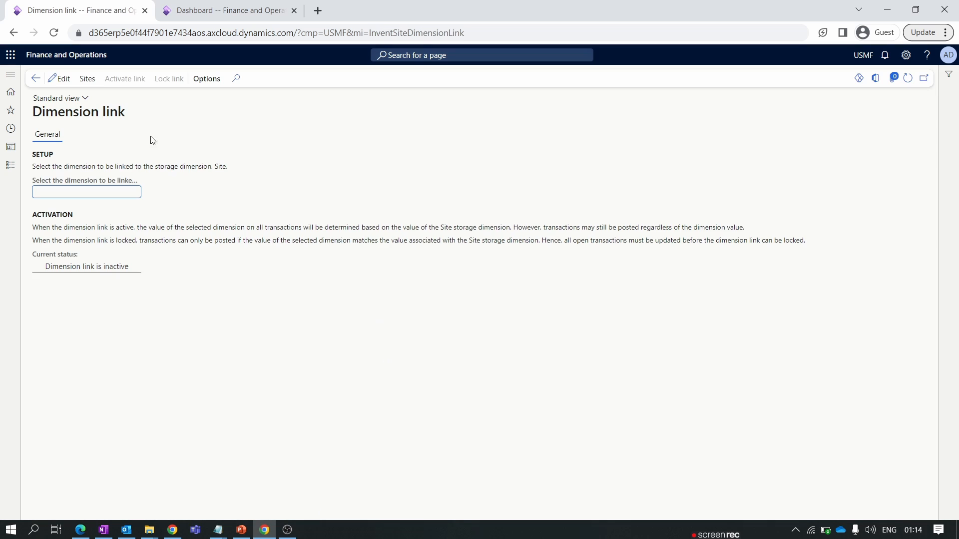
left_click(59, 80)
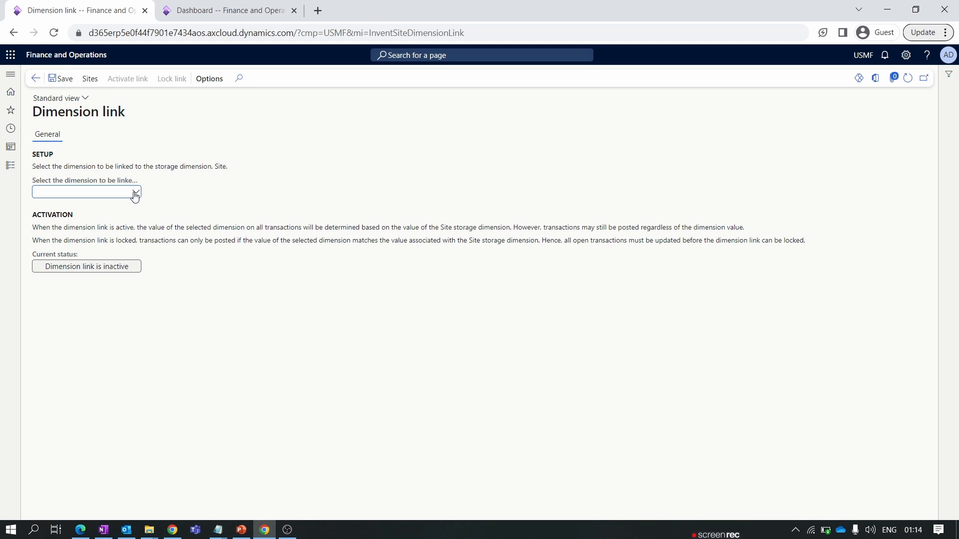
left_click(134, 193)
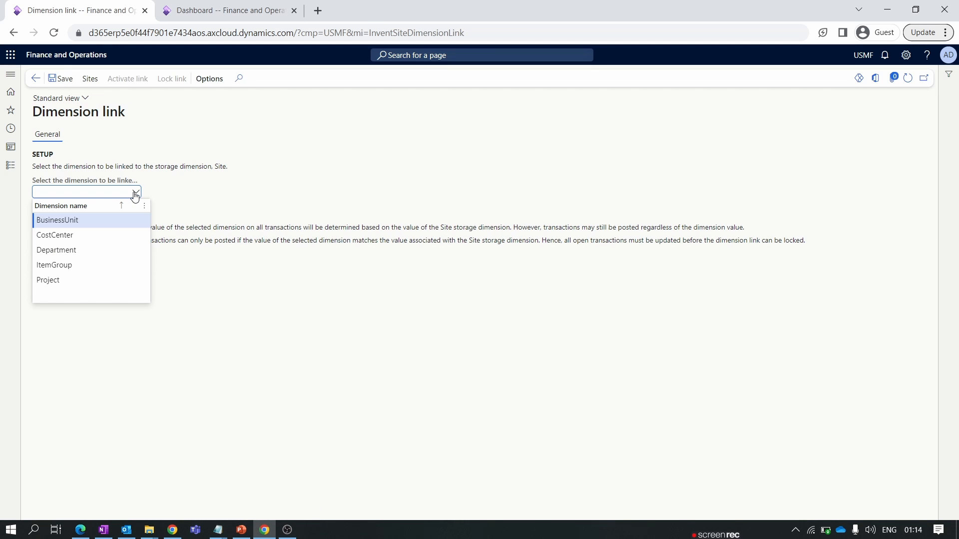
left_click(92, 235)
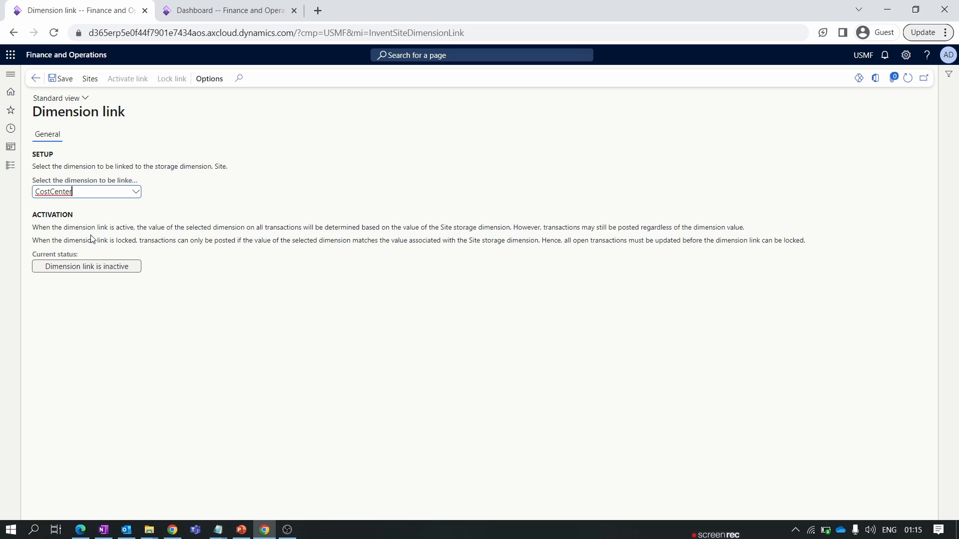
left_click(62, 78)
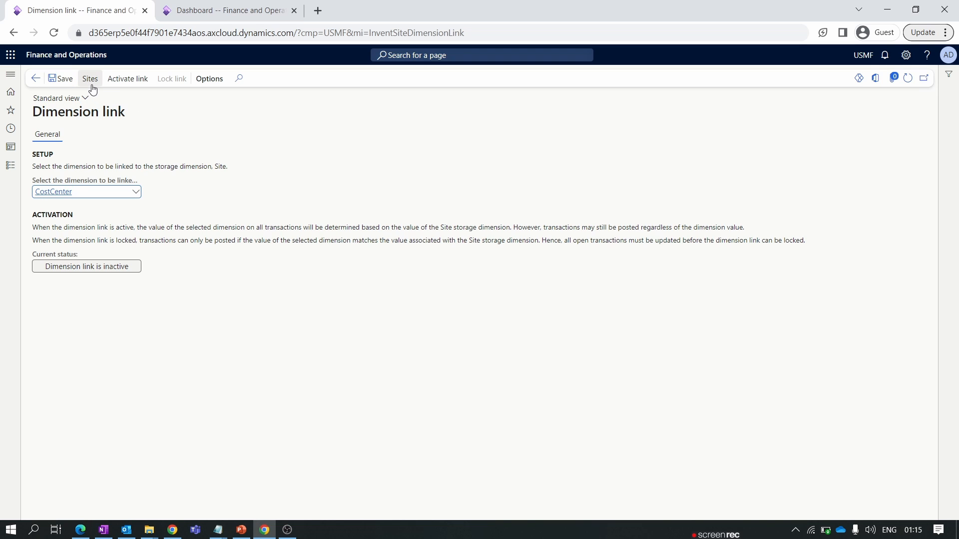
- Open the Sites page from the Inventory management setup in the second browser tab
left_click(199, 4)
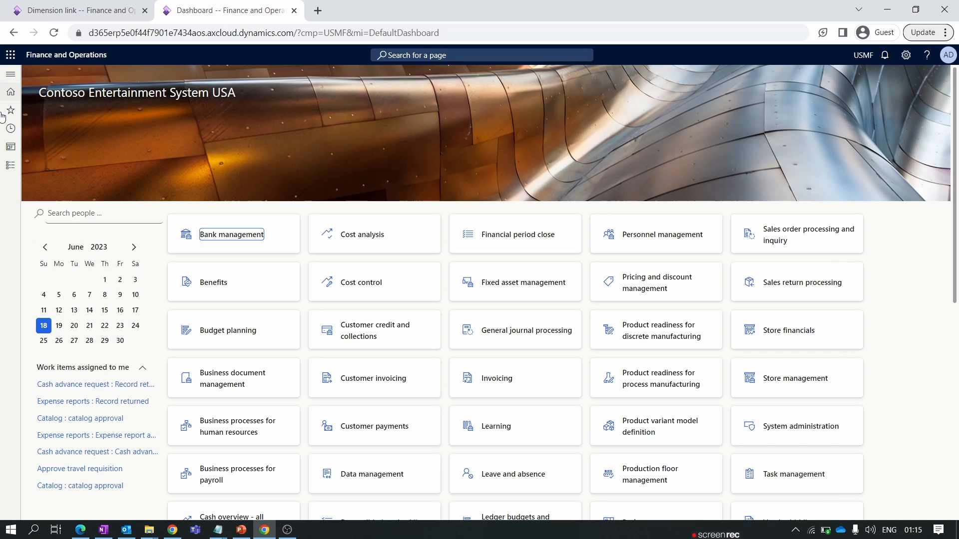
left_click(11, 165)
scroll(52, 412, "down", 6)
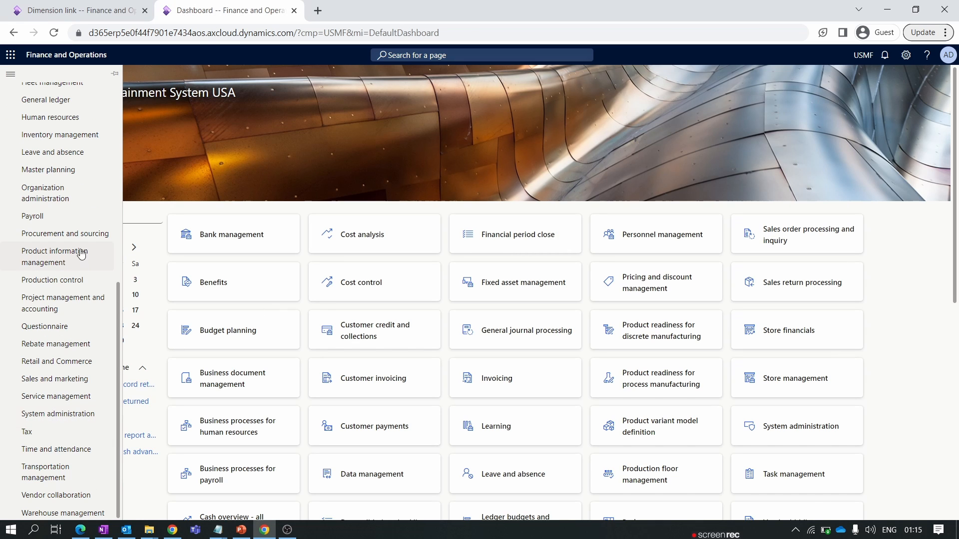
left_click(84, 134)
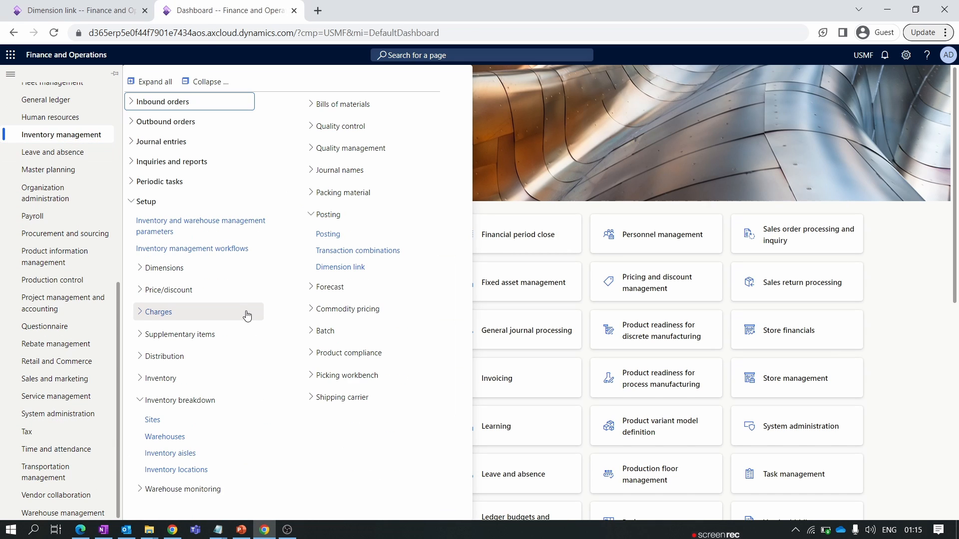
left_click(151, 422)
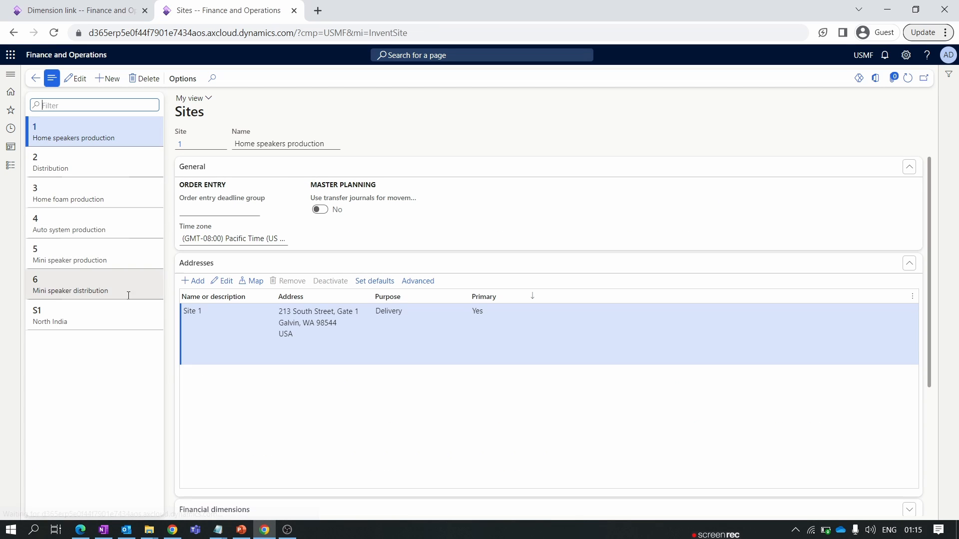
- Set the default CostCenter financial dimension of site S1 (North India) to 021, Central
left_click(74, 79)
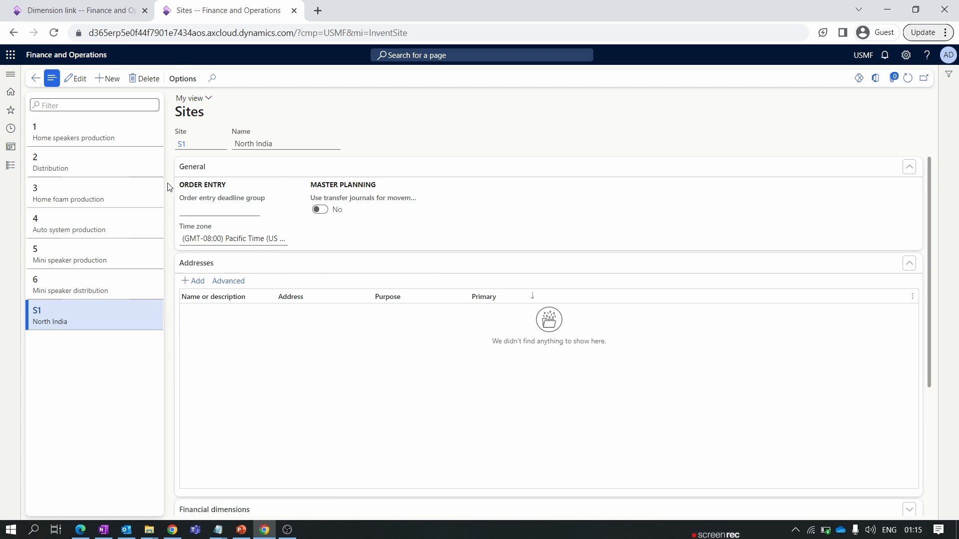
scroll(307, 261, "down", 4)
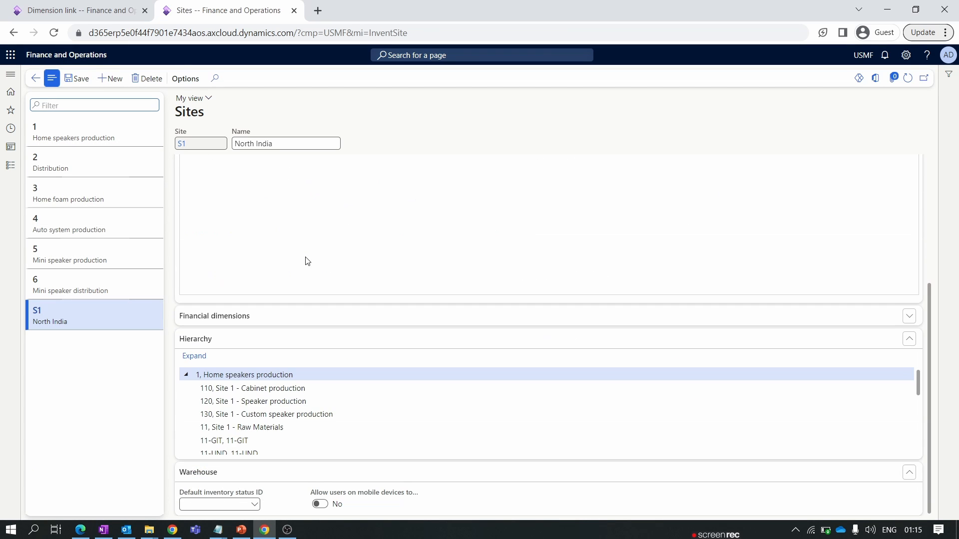
left_click(273, 324)
scroll(325, 270, "down", 1)
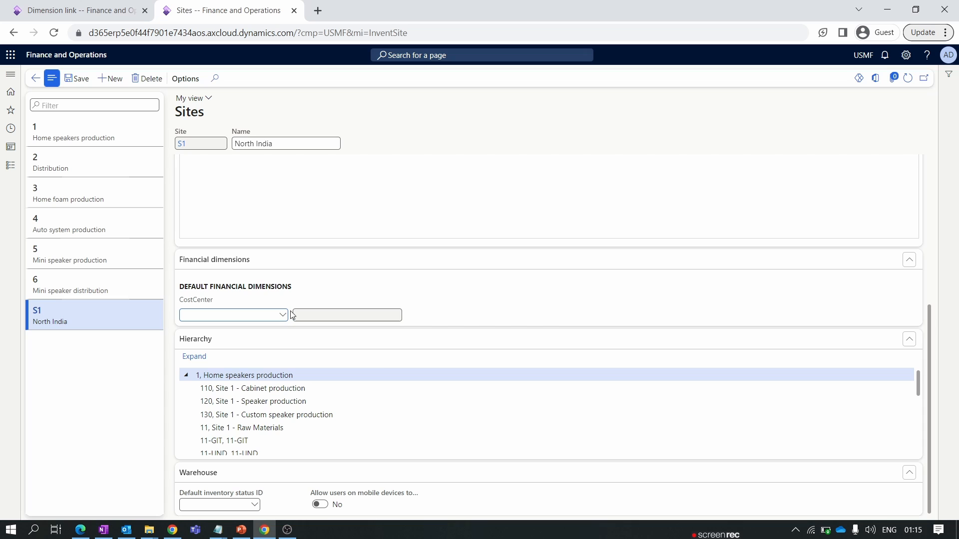
left_click(284, 315)
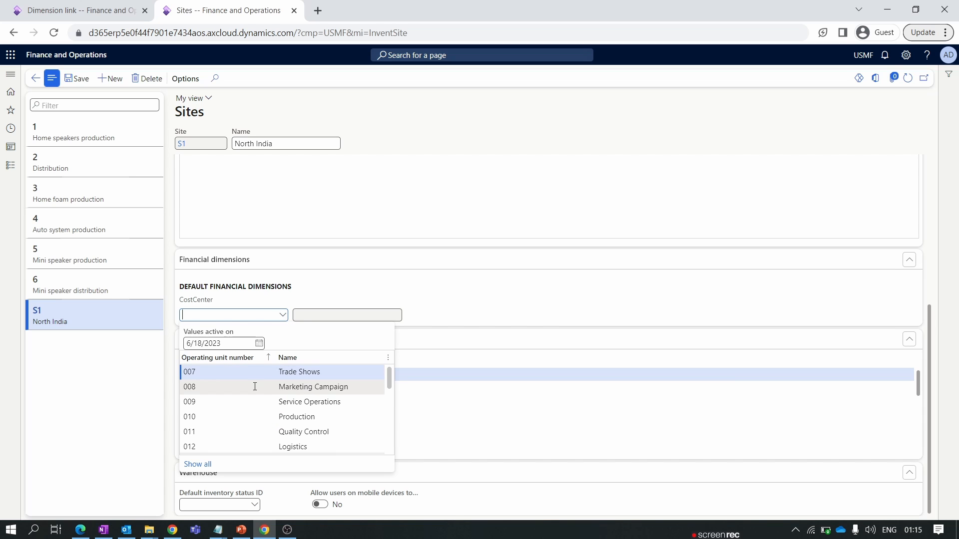
left_click_drag(388, 376, 388, 434)
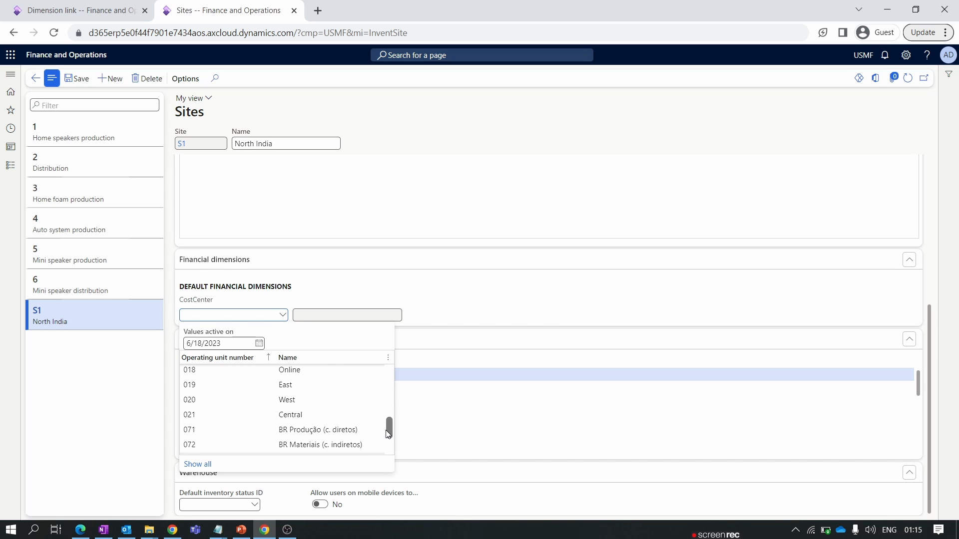
left_click(321, 414)
scroll(414, 200, "up", 5)
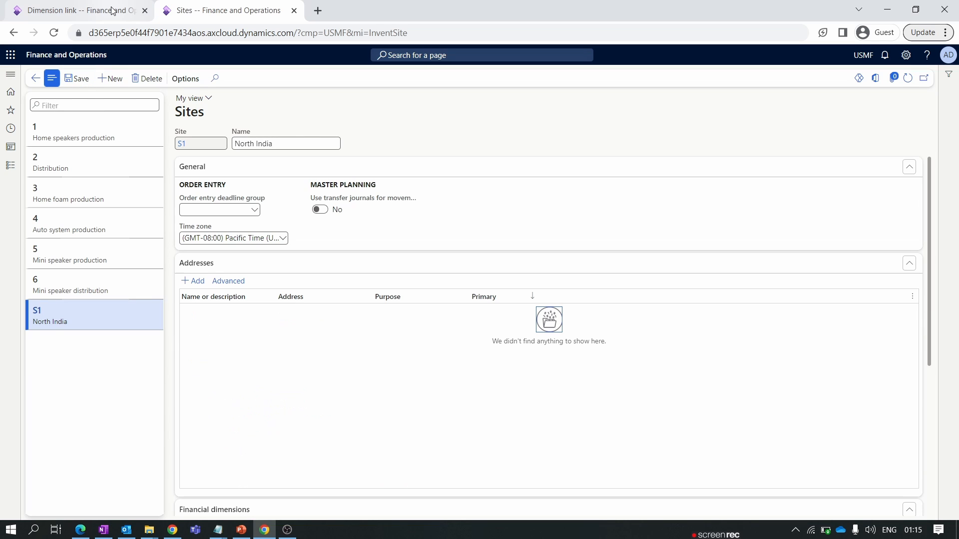
- Return to the Dimension link page and activate the CostCenter link
left_click(114, 11)
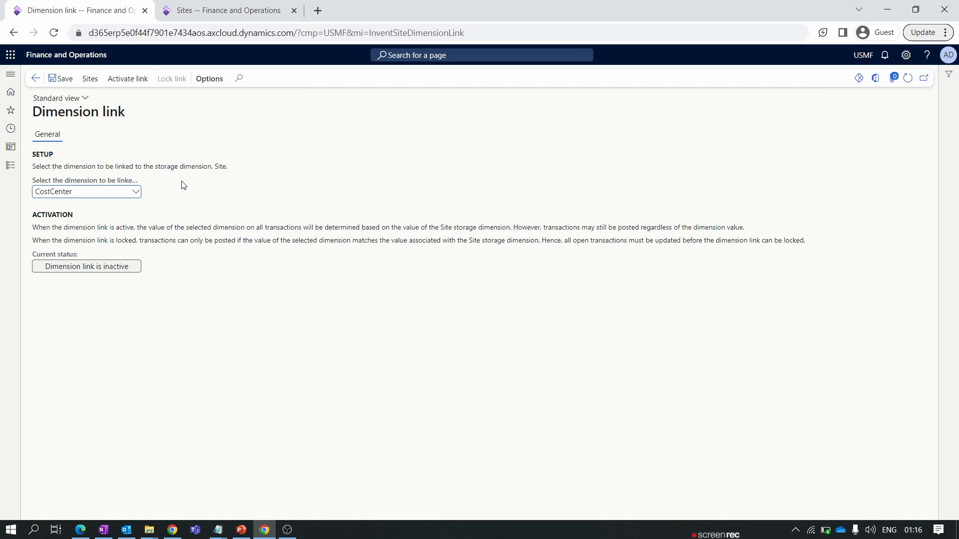
left_click(128, 79)
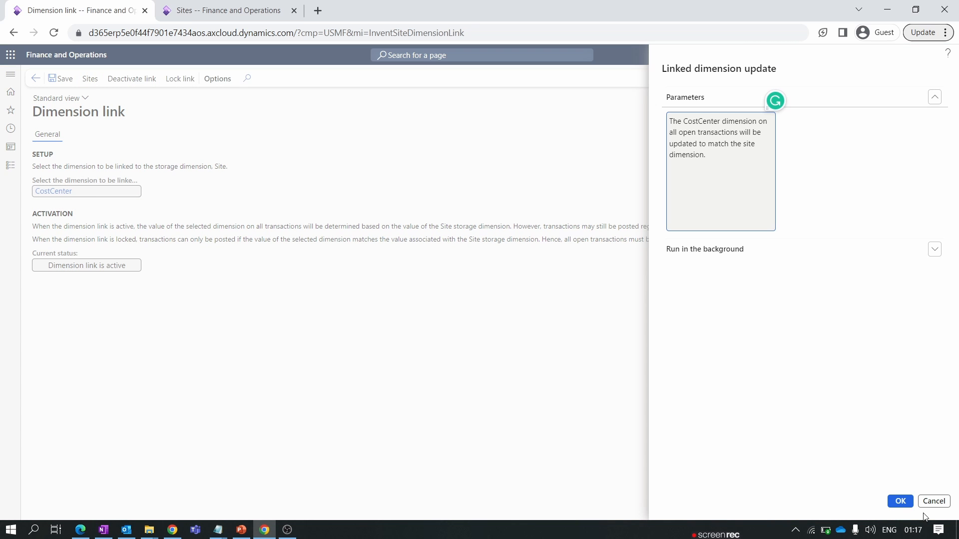
left_click(423, 179)
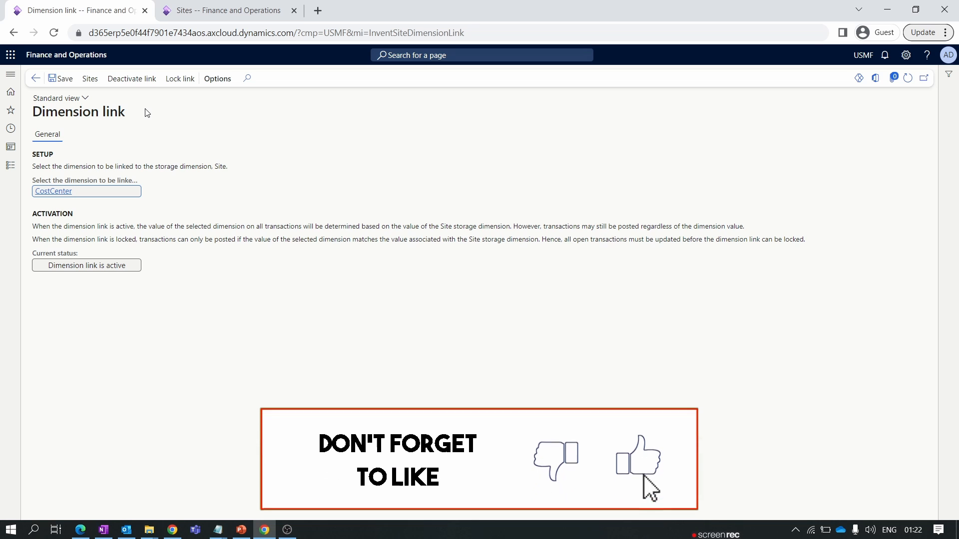
- Open the Posting page from the Inventory management setup and display its inventory posting types
key("alt+Tab")
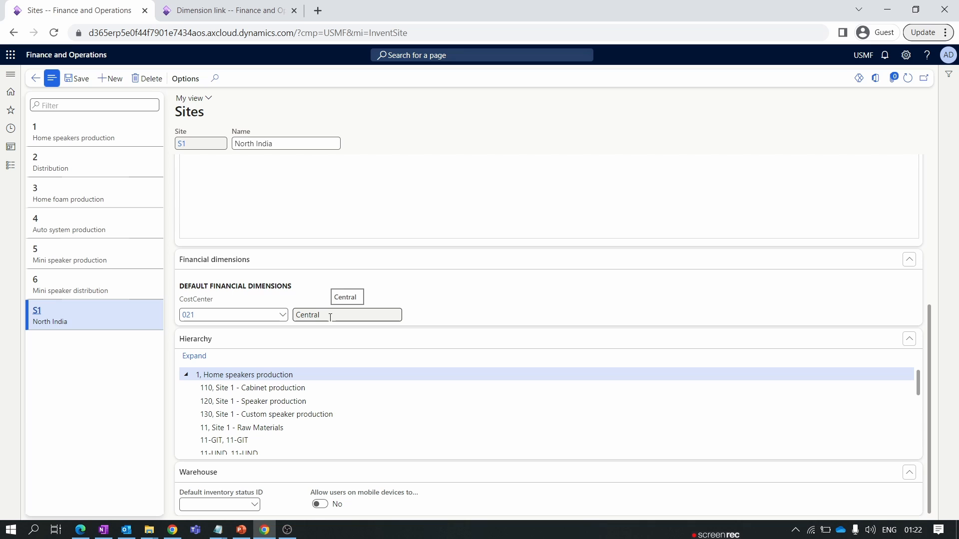
left_click(10, 92)
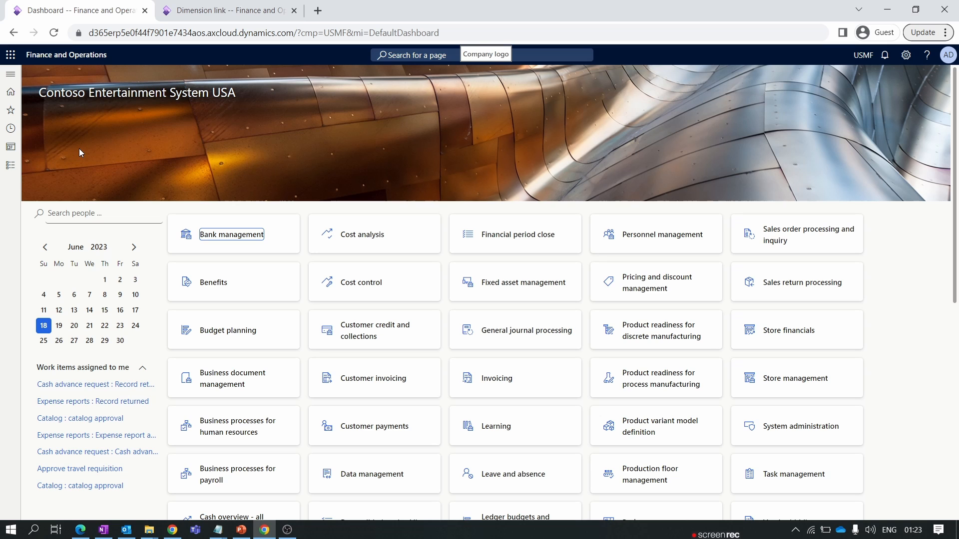
left_click(10, 168)
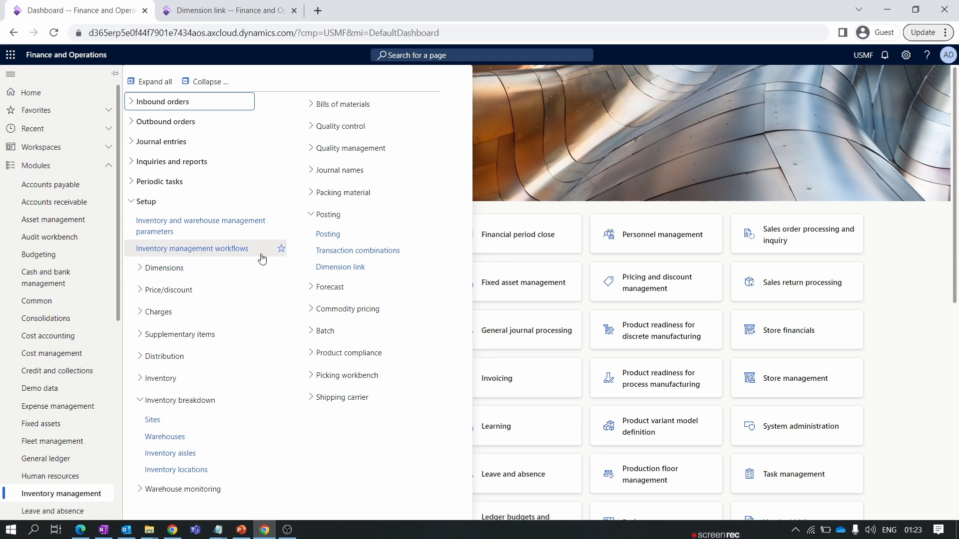
left_click(336, 240)
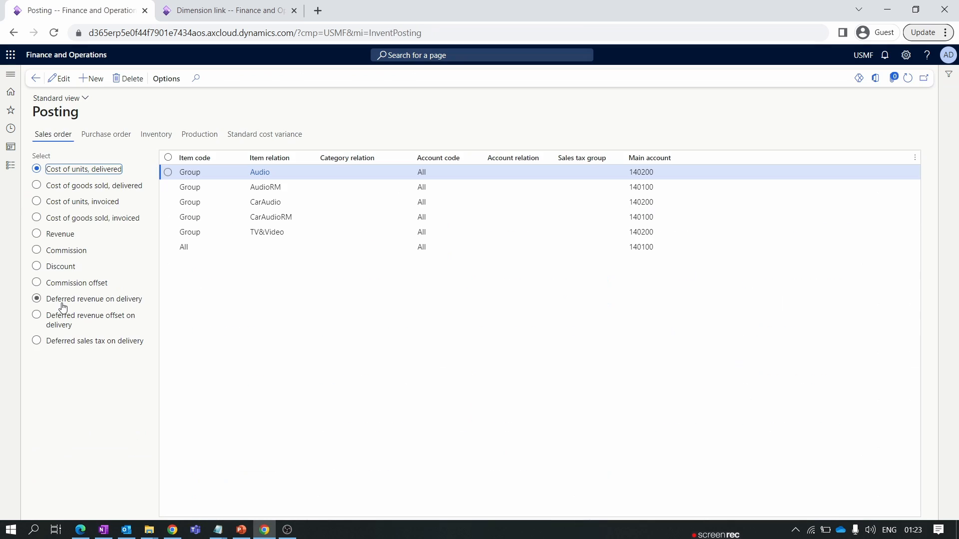
left_click(162, 140)
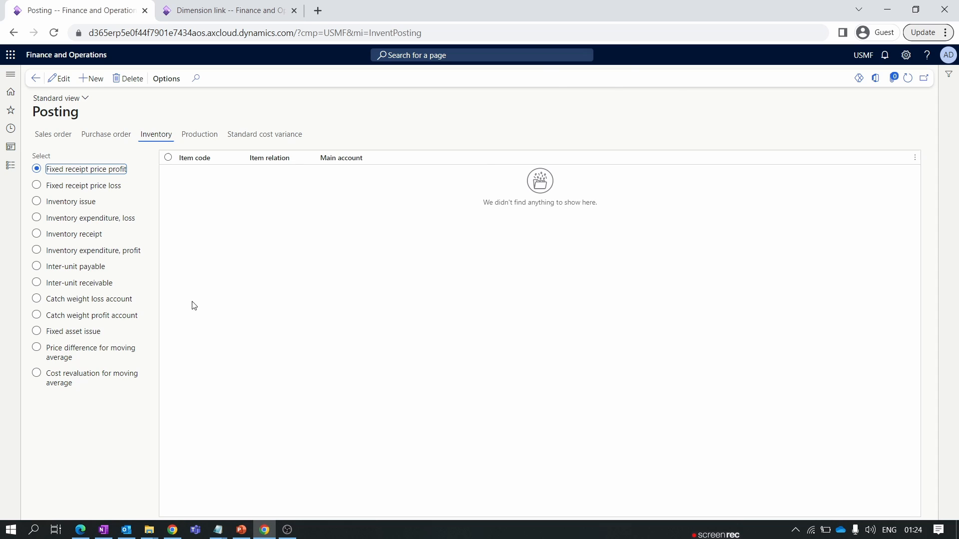
key("alt+Tab")
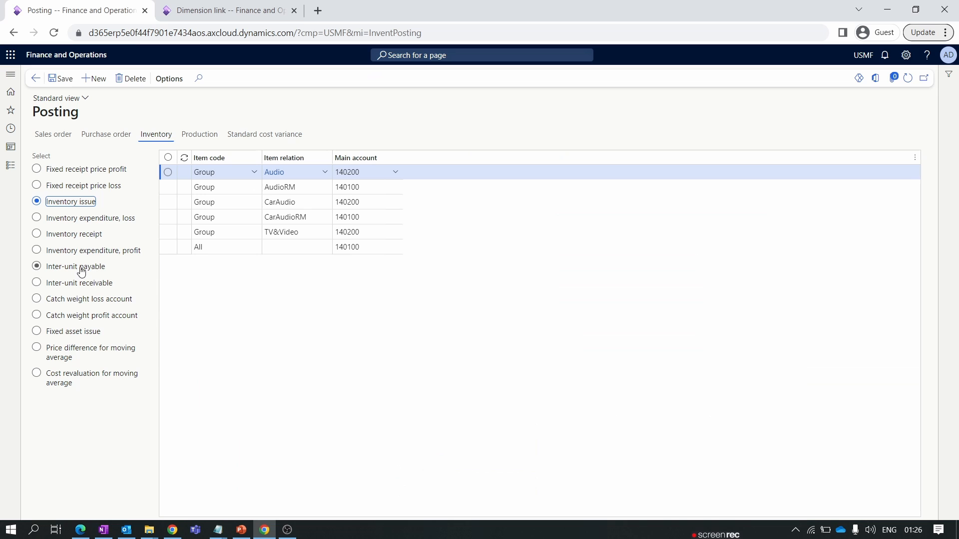
- Add an Inter-unit payable posting line with item code All and main account 231500, and save it
left_click(75, 266)
left_click(94, 78)
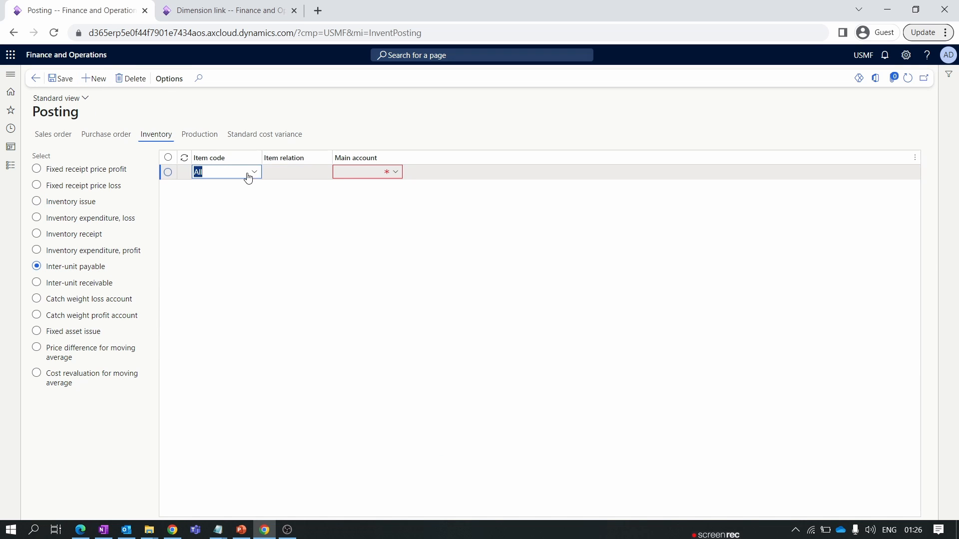
left_click(255, 174)
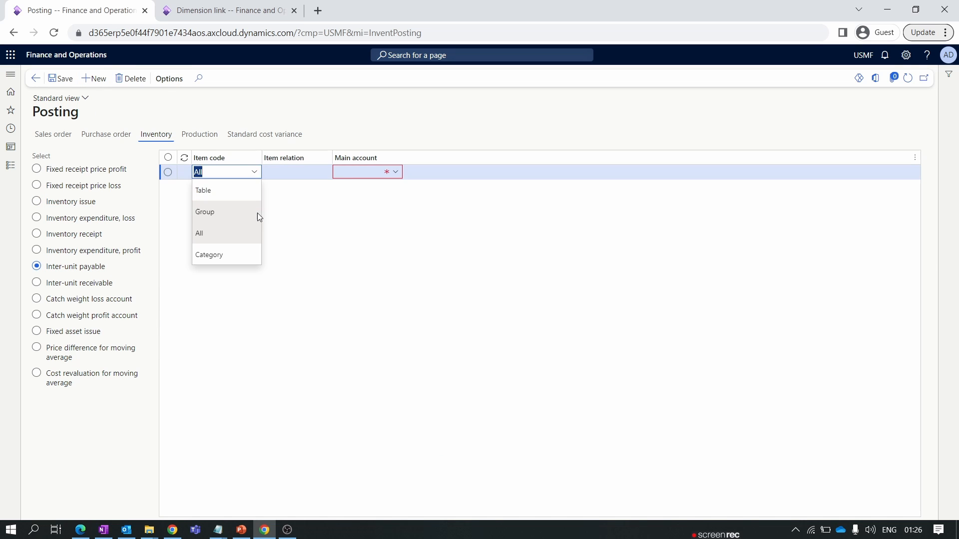
left_click(248, 238)
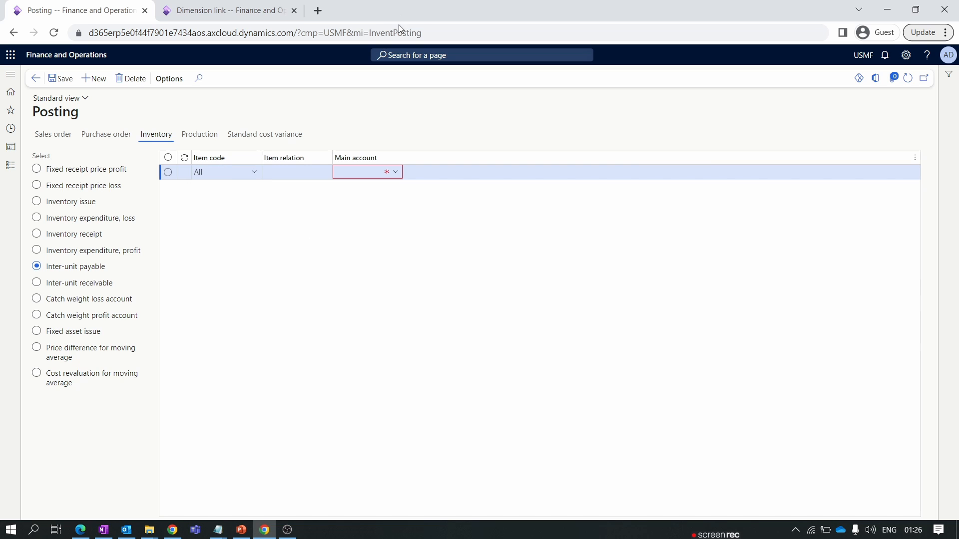
left_click(362, 171)
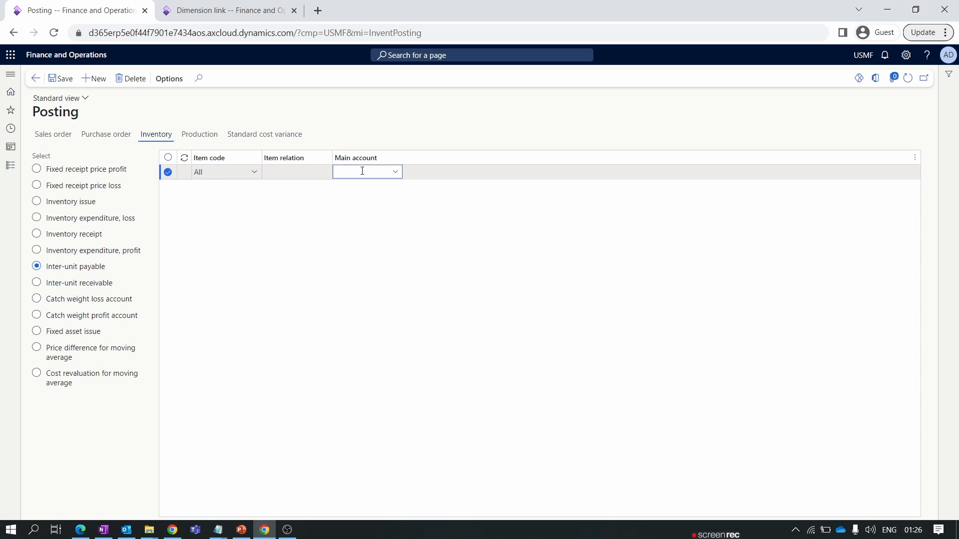
type("231500")
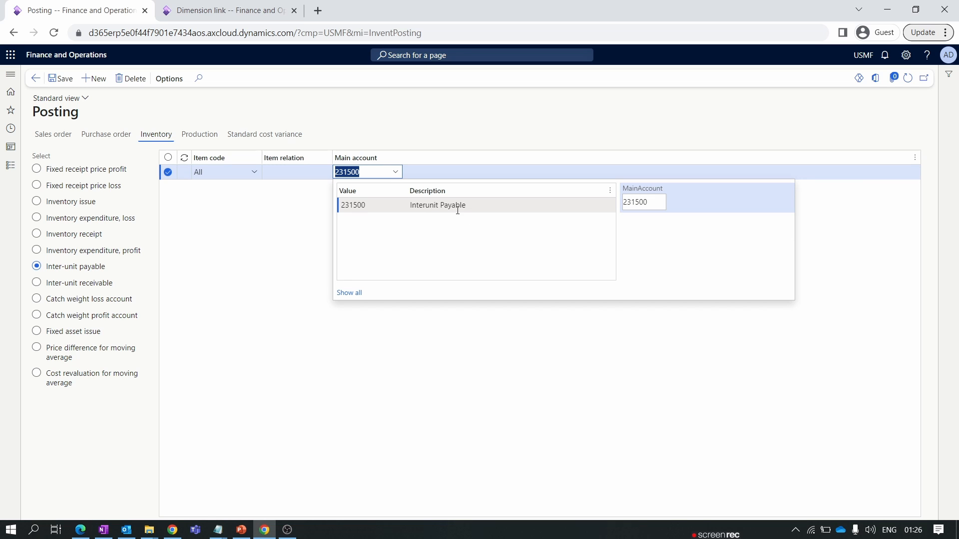
left_click(66, 83)
left_click(101, 270)
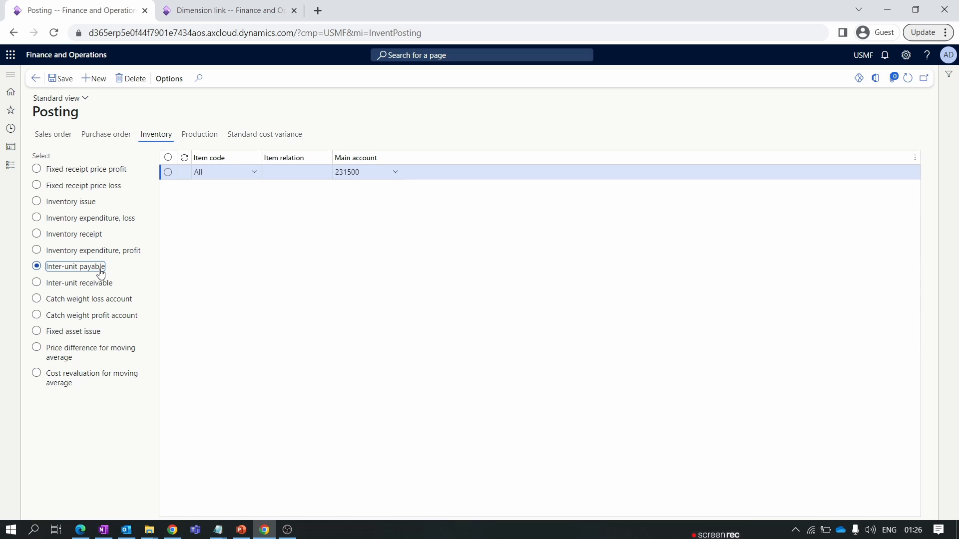
- Add an Inter-unit receivable posting line with item code All and main account 133500
left_click(107, 286)
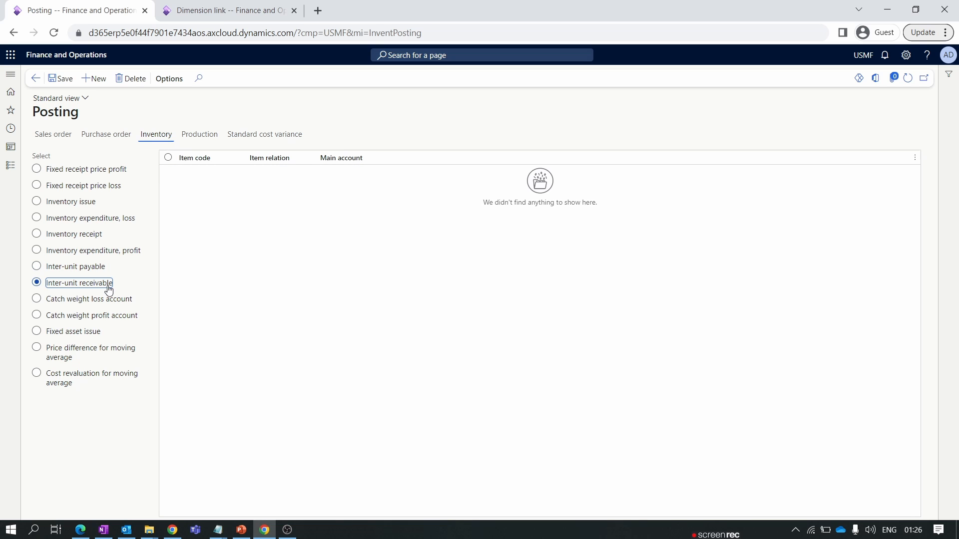
left_click(88, 82)
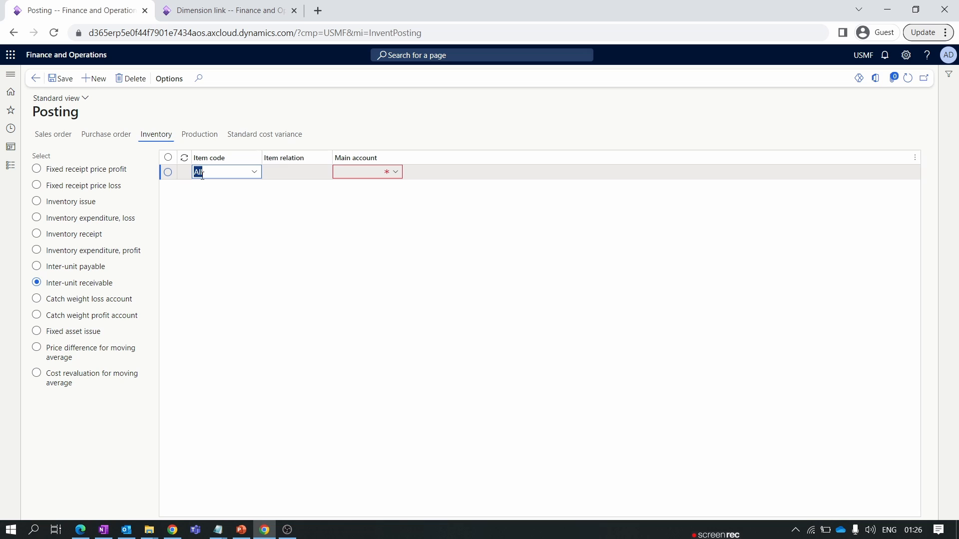
left_click(358, 173)
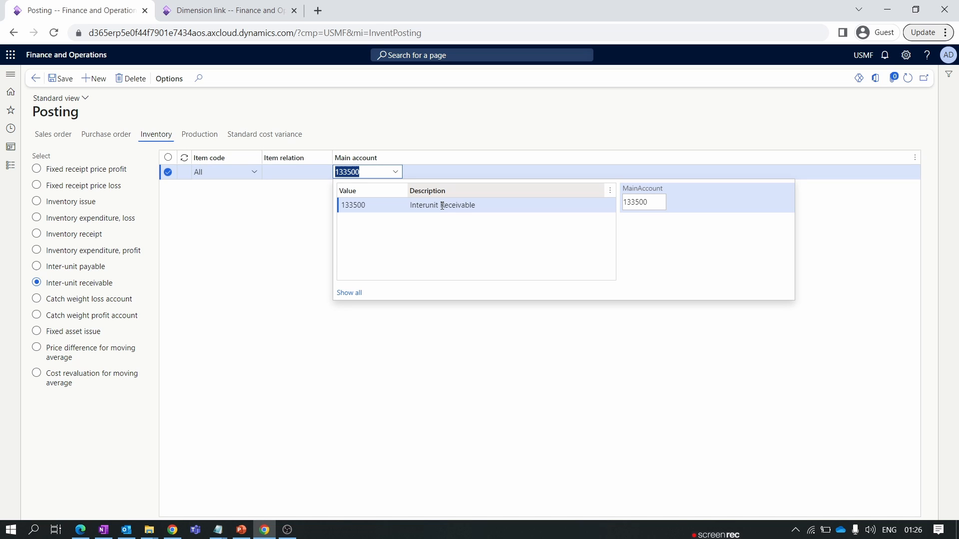
left_click(442, 206)
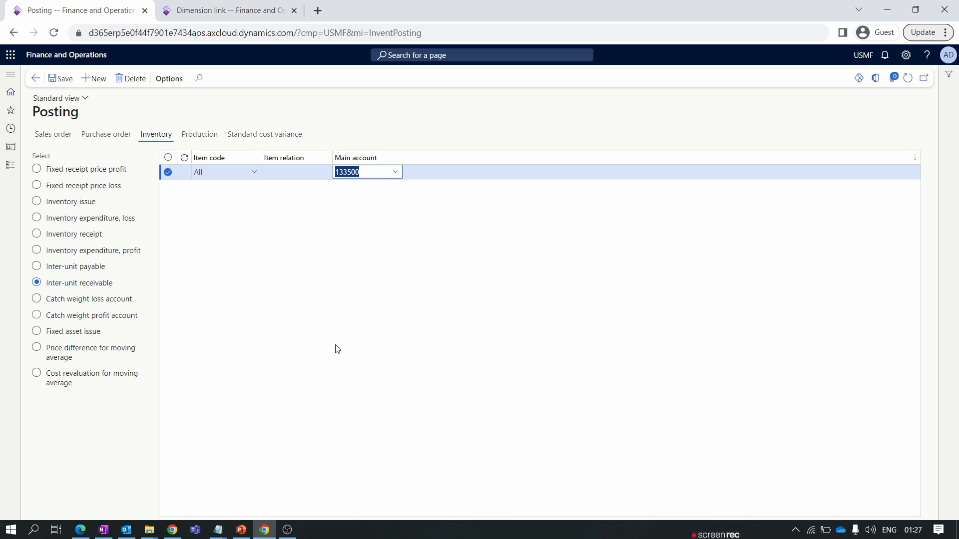
- Start a new transfer order from the Inventory management inbound orders and check its transfer number
left_click(11, 165)
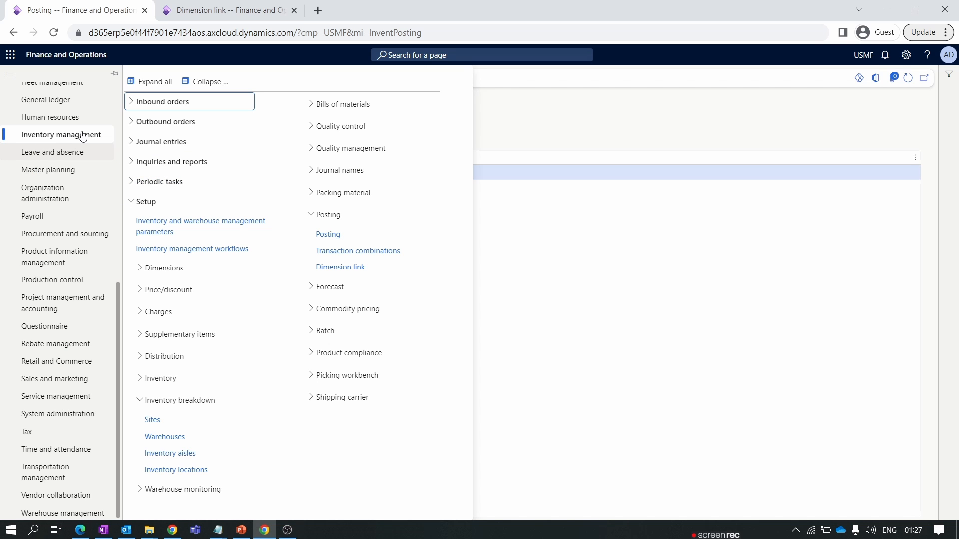
left_click(140, 104)
left_click(157, 156)
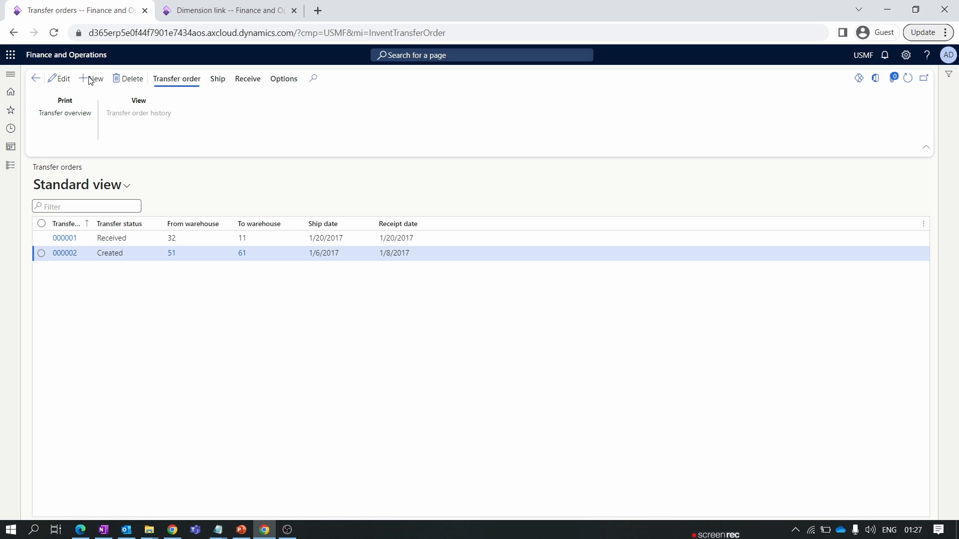
left_click(90, 80)
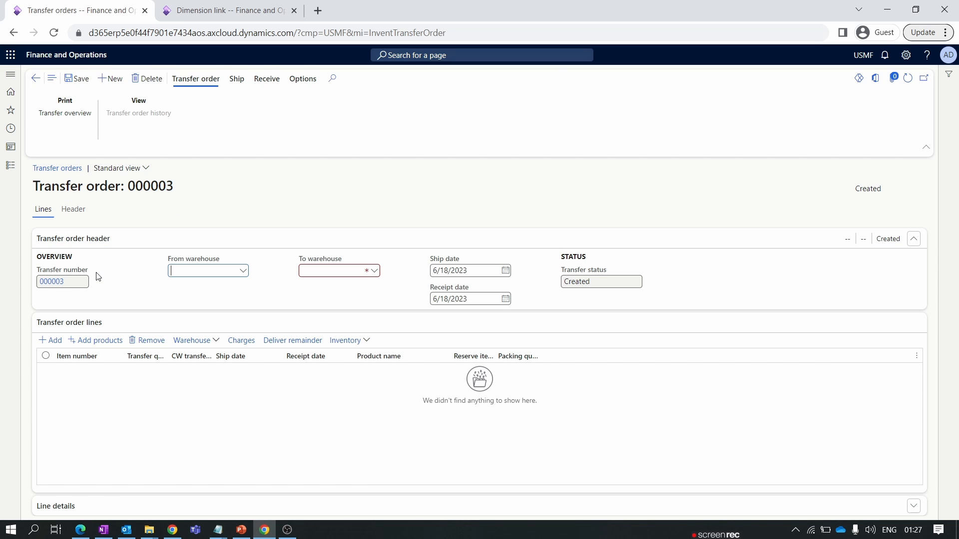
left_click_drag(94, 273, 10, 273)
left_click(35, 276)
- Try to leave for the Inventory and warehouse management parameters, then delete the new, empty transfer order
left_click(11, 165)
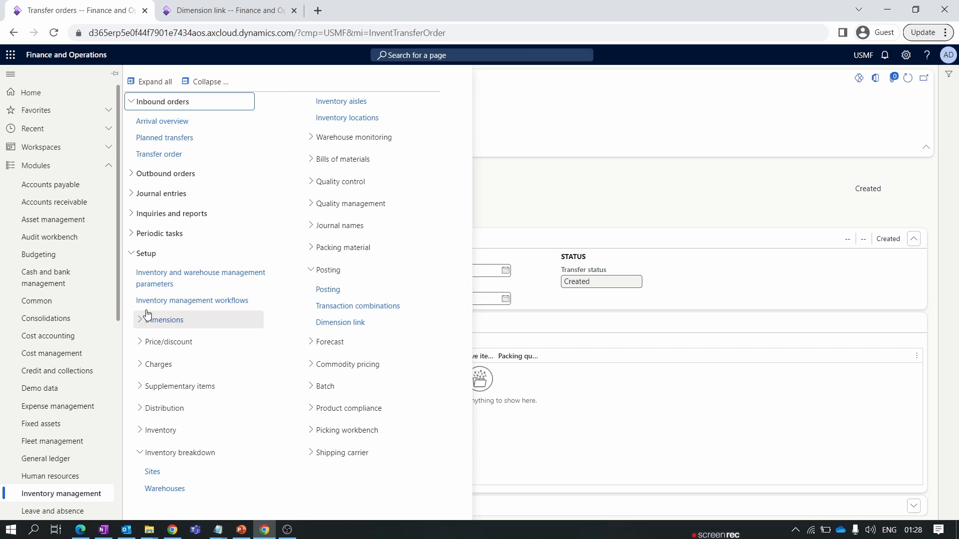
left_click(196, 280)
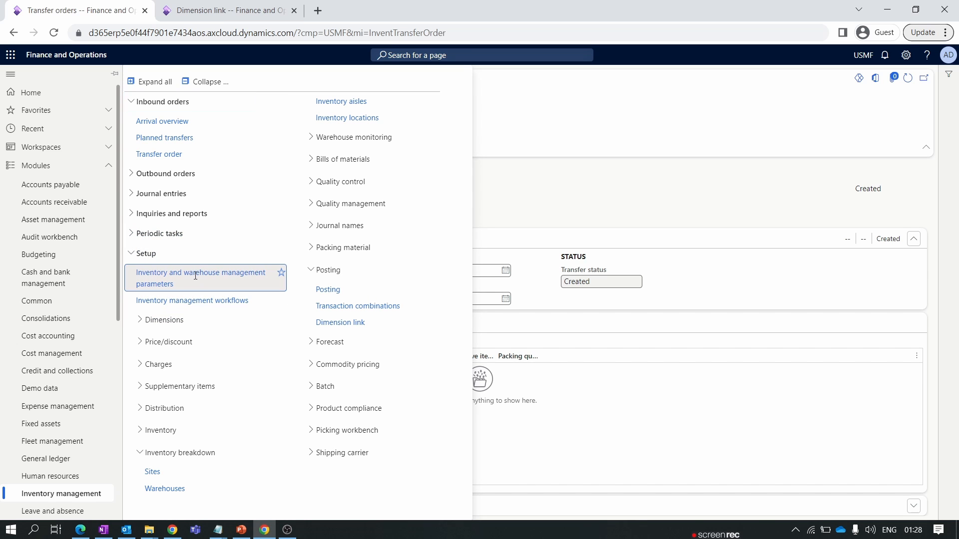
left_click(883, 77)
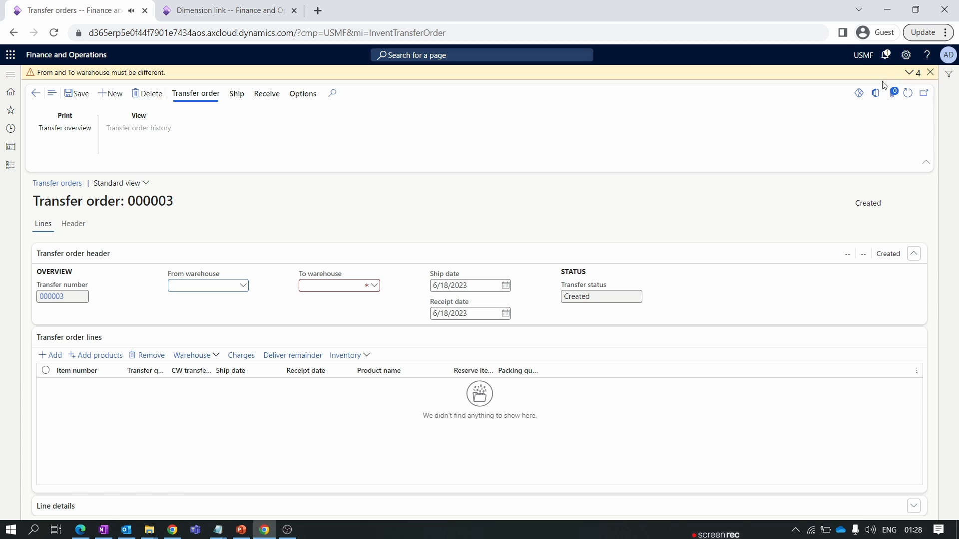
left_click(152, 94)
- Open the Inventory and warehouse management parameters and view the details of the number sequence assigned to Transfer number
left_click(9, 166)
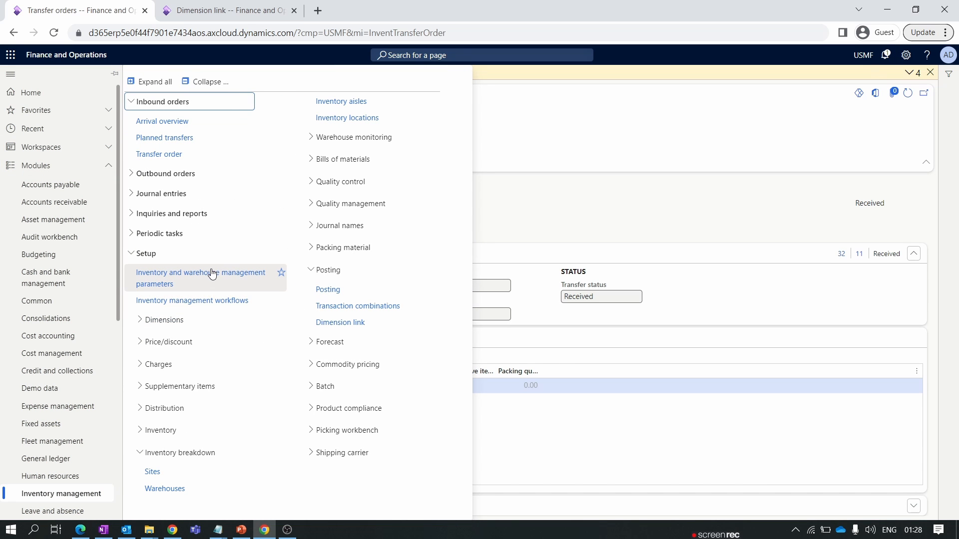
left_click(210, 275)
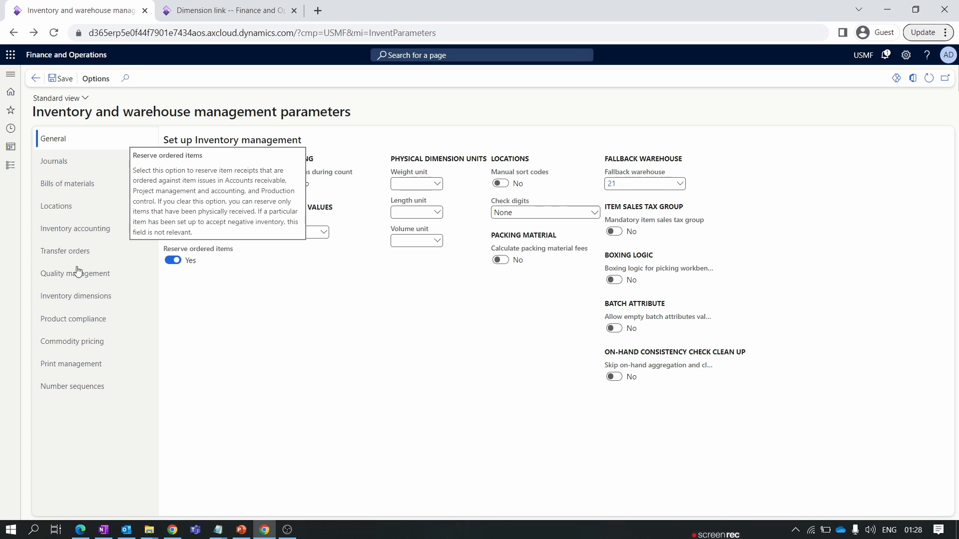
left_click(96, 388)
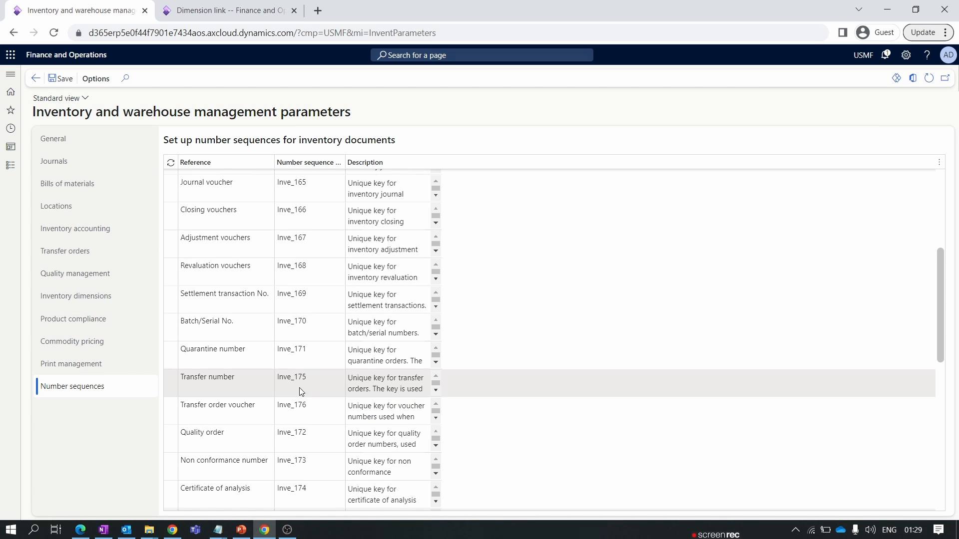
left_click(327, 380)
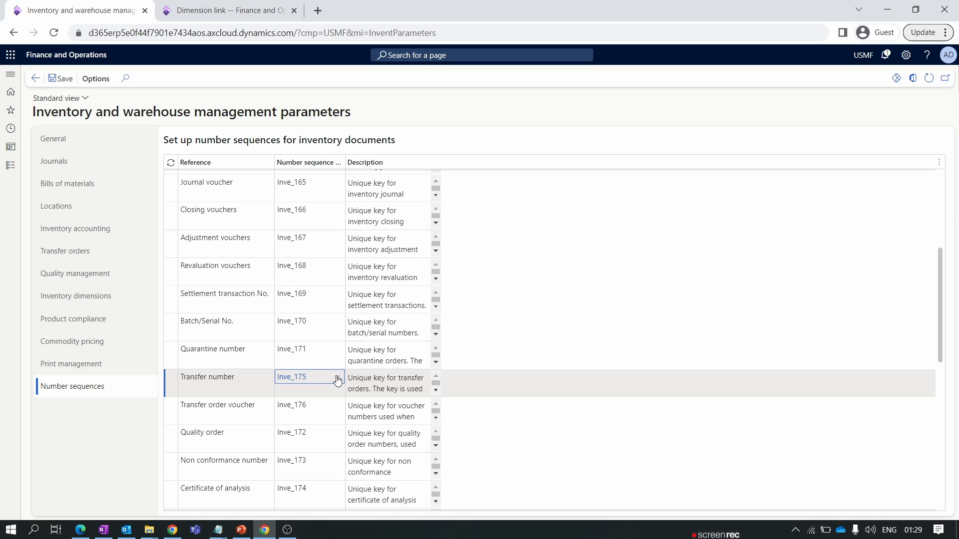
right_click(337, 380)
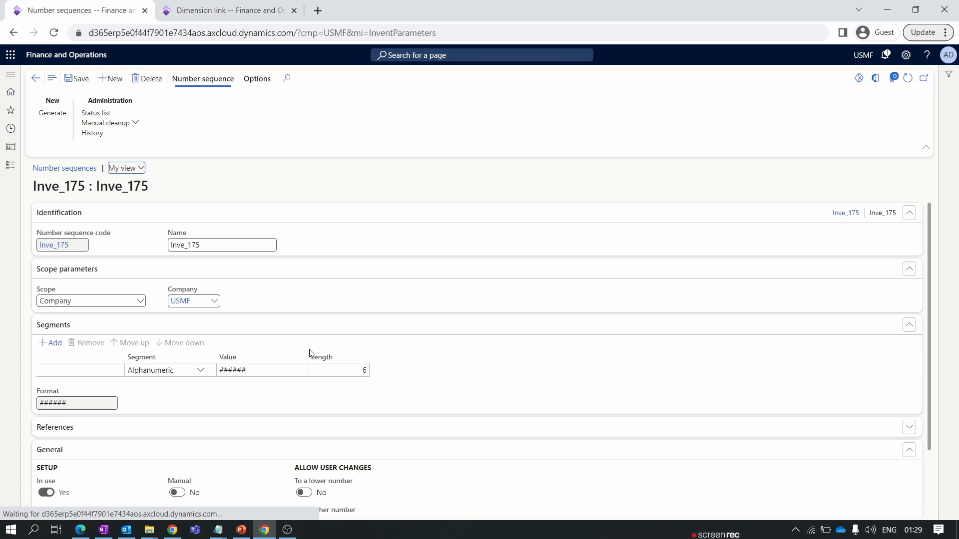
- Create a number sequence with code TO_NUM and name "Transfer order number sequence"
left_click(114, 83)
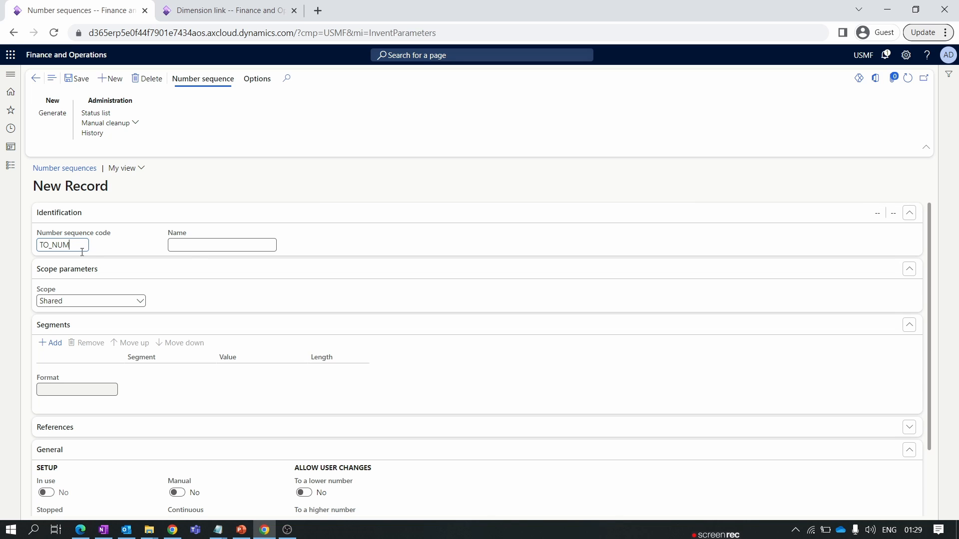
type("TO_NUM")
left_click(195, 247)
type("Transfer order number")
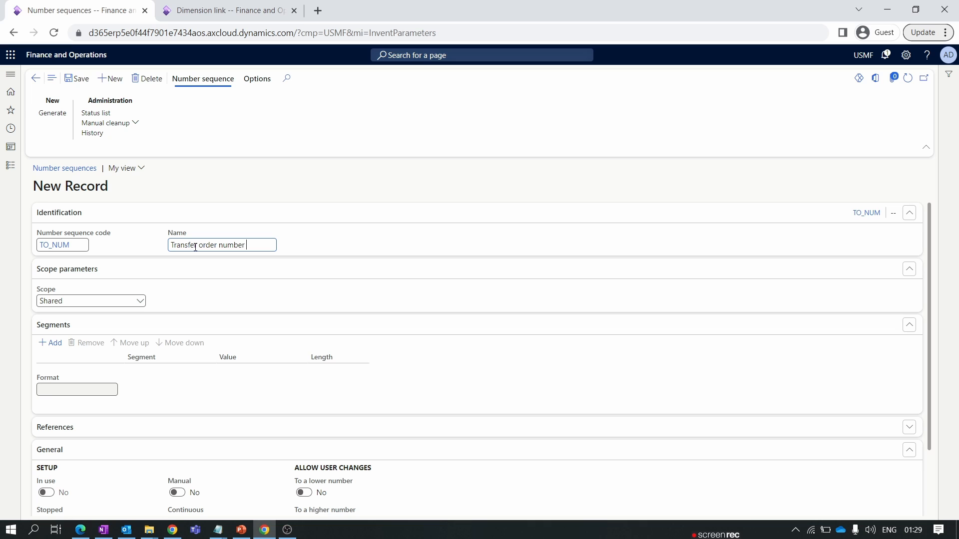
type("sequence")
key("Tab")
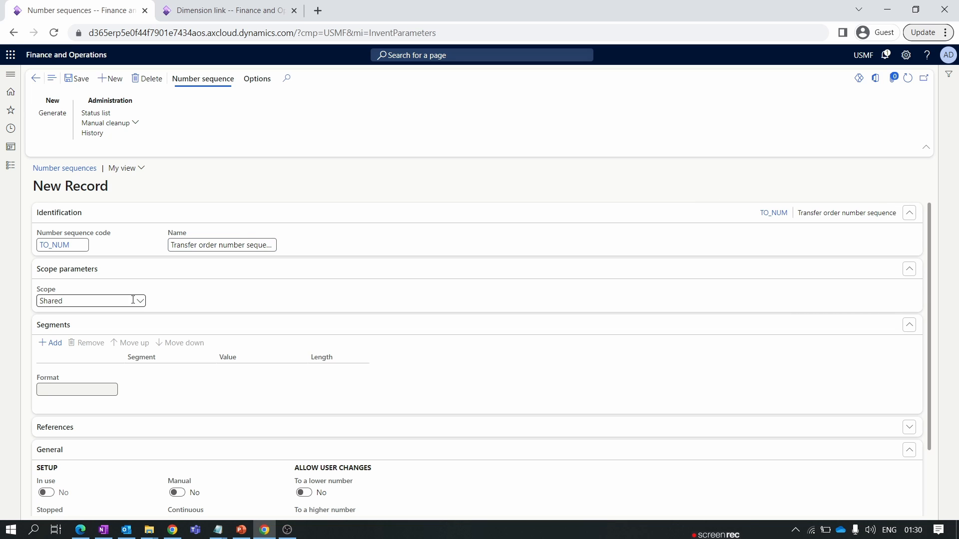
- Set the number sequence's scope to Company and its company to USMF
left_click(128, 296)
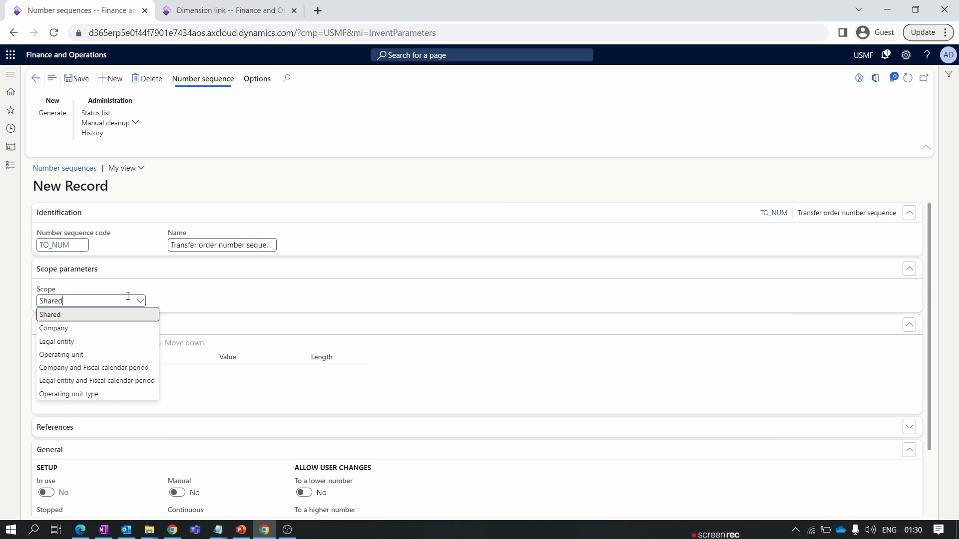
left_click(108, 327)
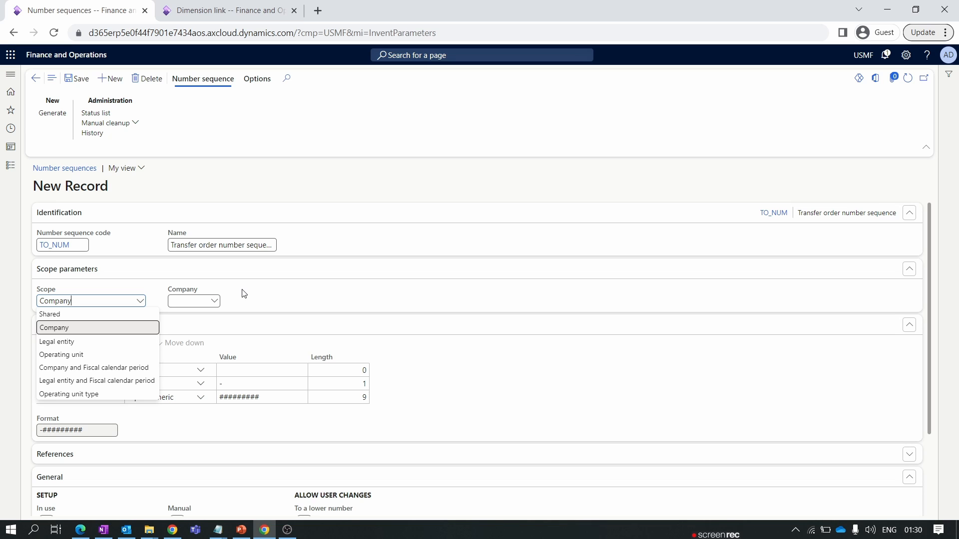
left_click(216, 303)
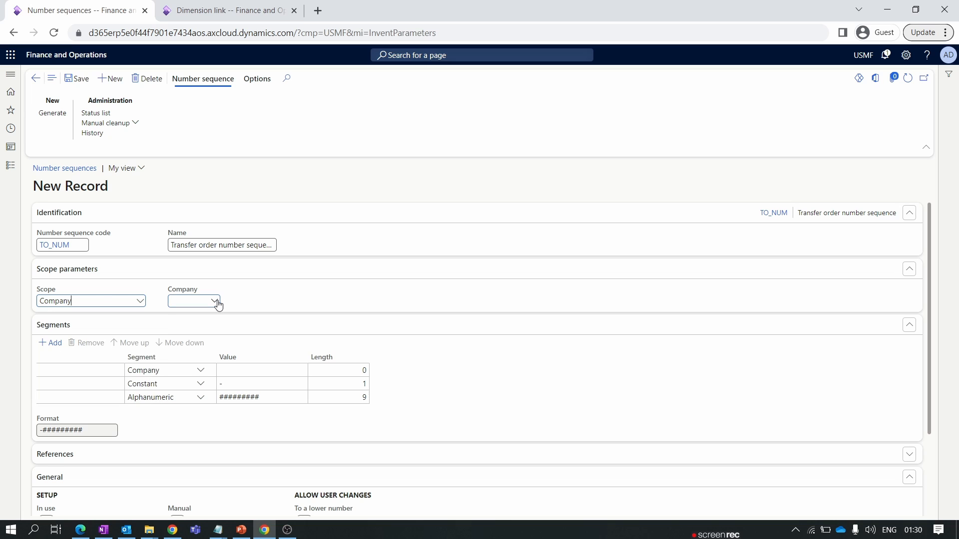
left_click(217, 302)
scroll(204, 388, "down", 3)
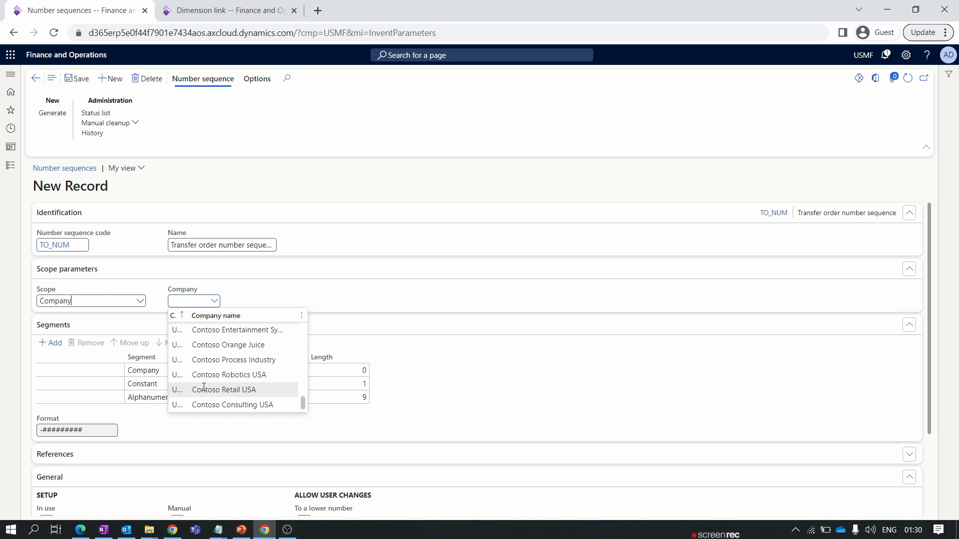
scroll(204, 388, "up", 8)
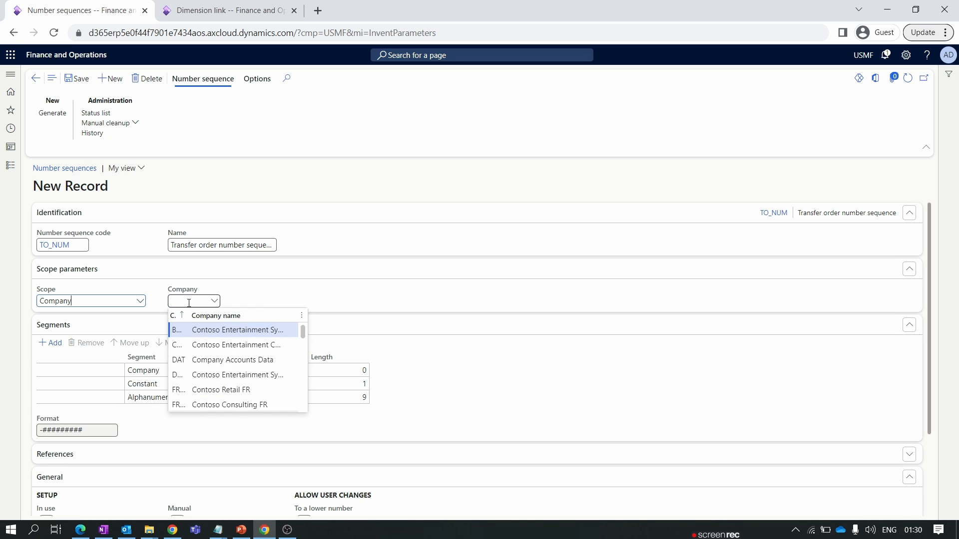
scroll(230, 372, "down", 5)
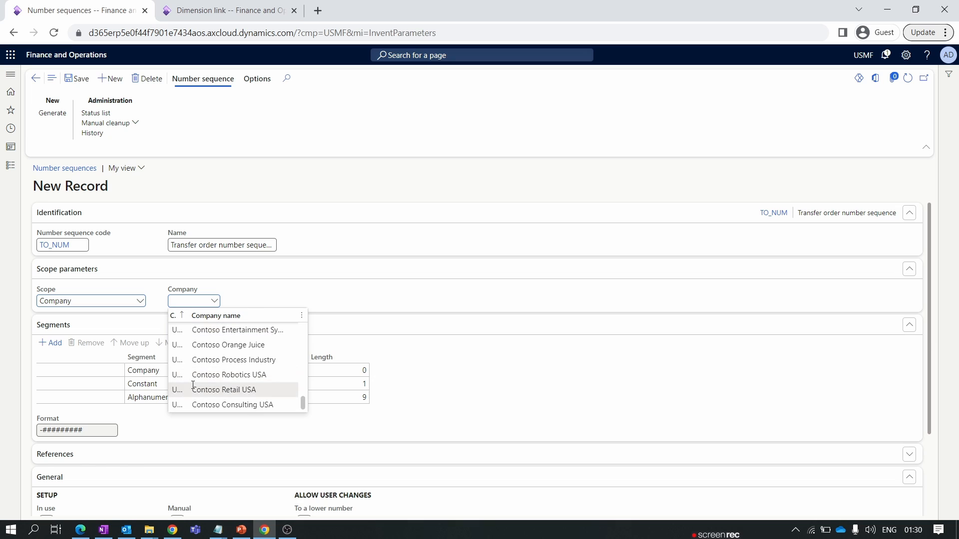
left_click(230, 330)
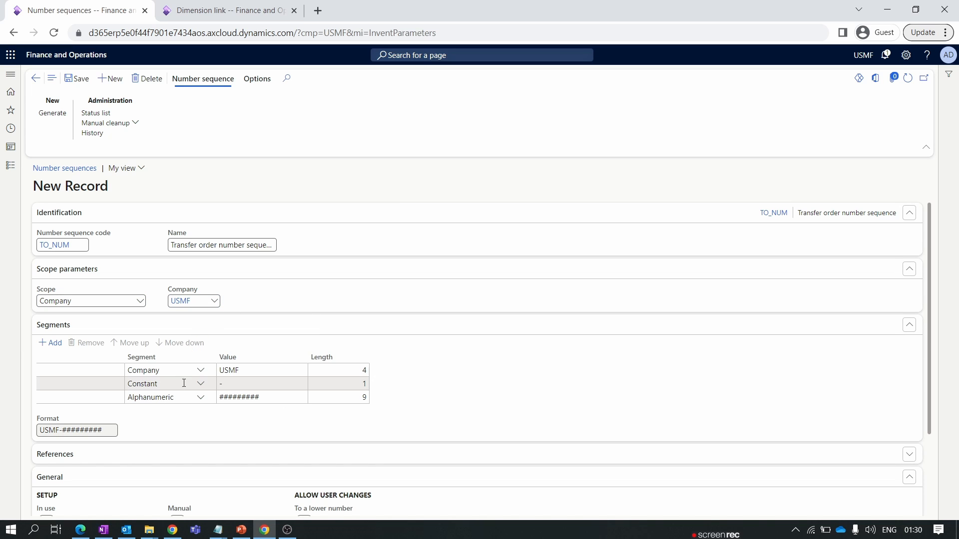
- Remove the Company segment, then set the Constant segment to TO- and the Alphanumeric segment to ######
left_click(252, 370)
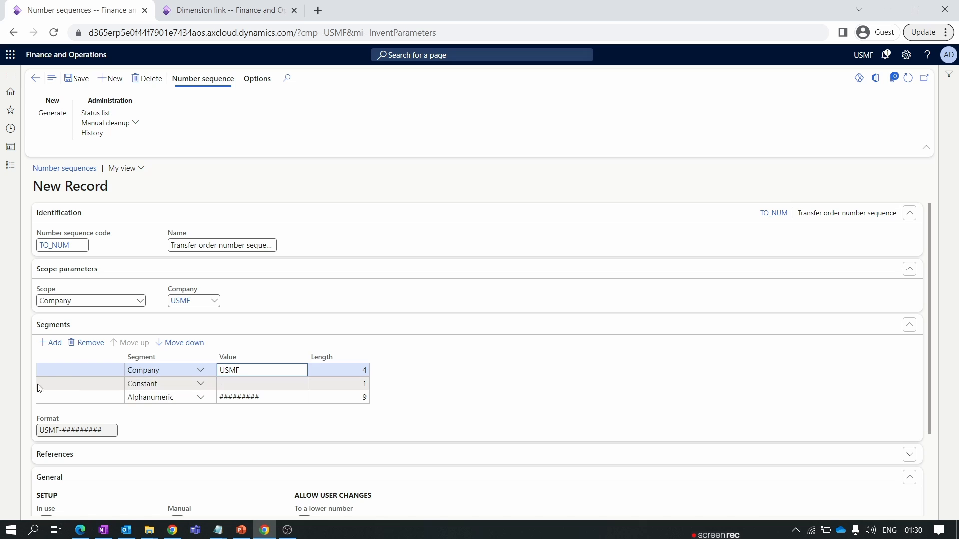
left_click(78, 345)
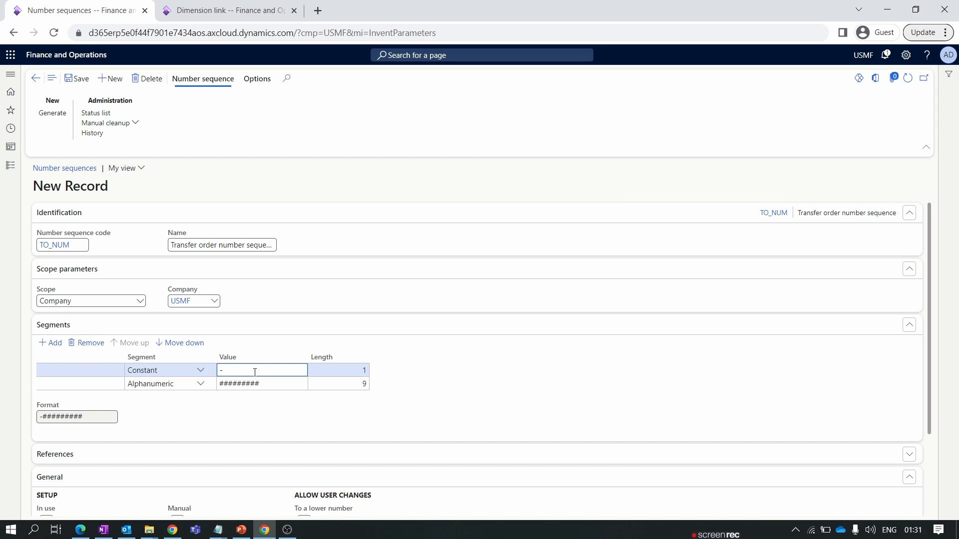
left_click_drag(254, 368, 212, 370)
left_click(304, 385)
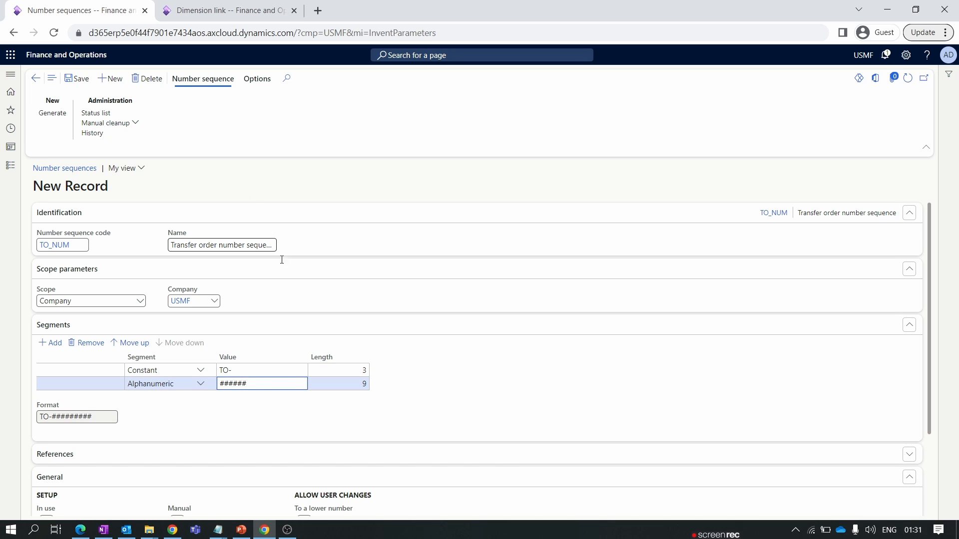
left_click(415, 377)
- Set the largest number to 999999, make the TO_NUM sequence continuous, and save it
scroll(415, 376, "down", 2)
left_click_drag(104, 483, 145, 482)
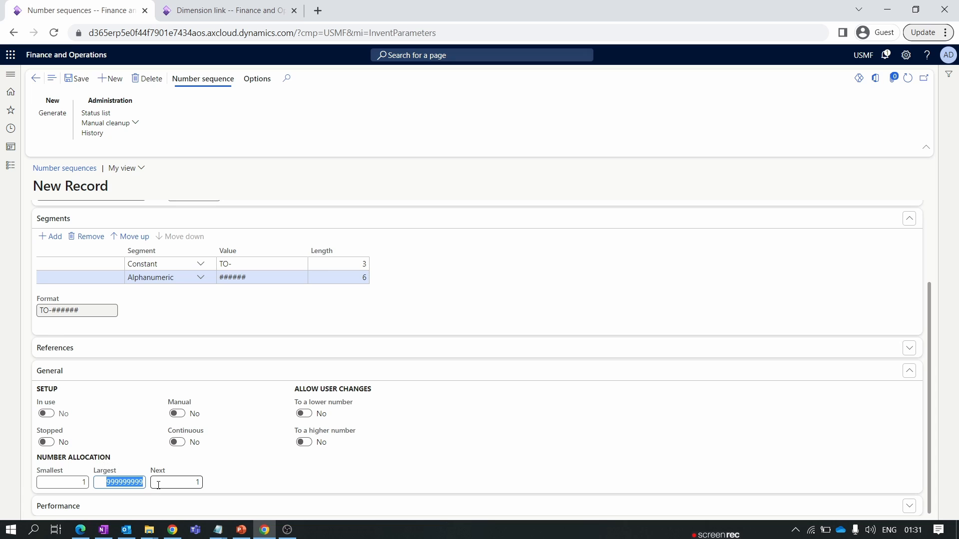
key("BackSpace")
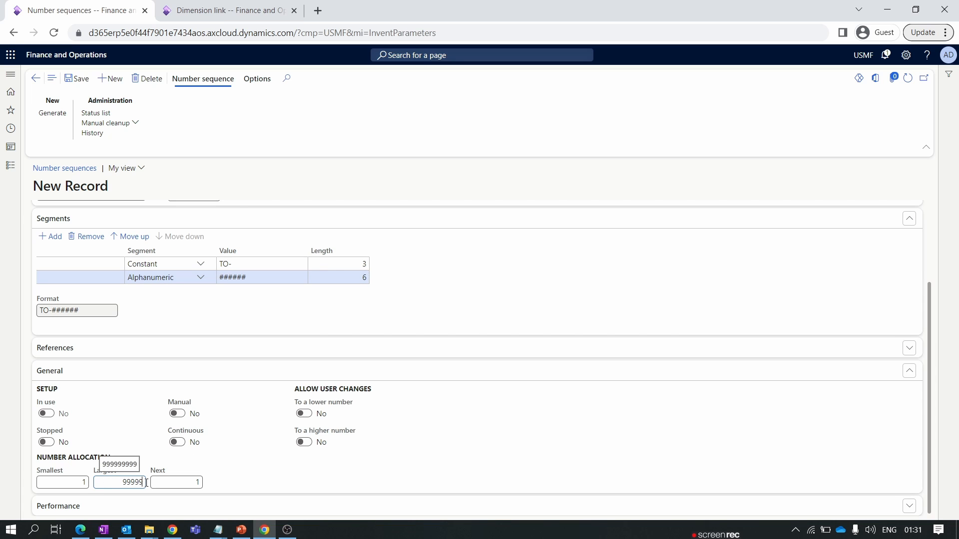
left_click(270, 434)
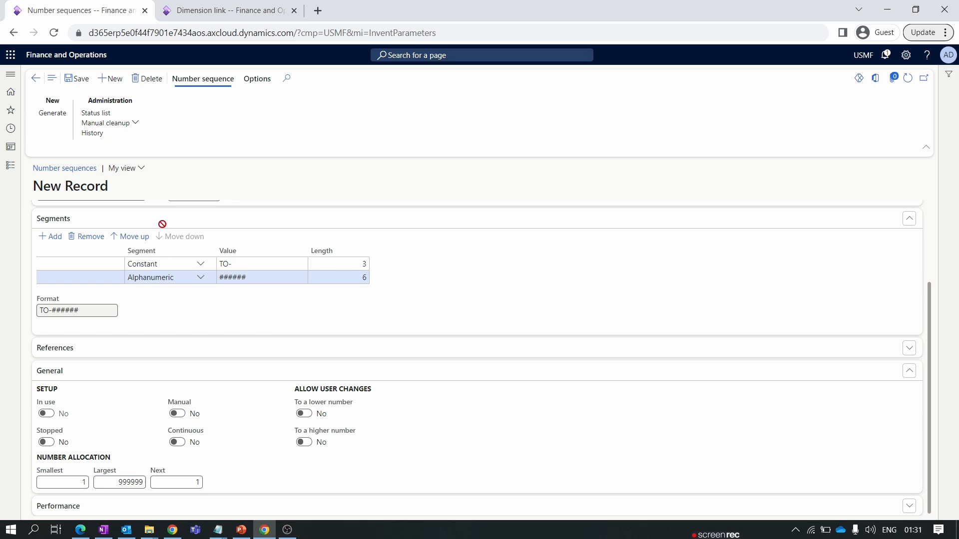
left_click(178, 443)
scroll(179, 445, "up", 2)
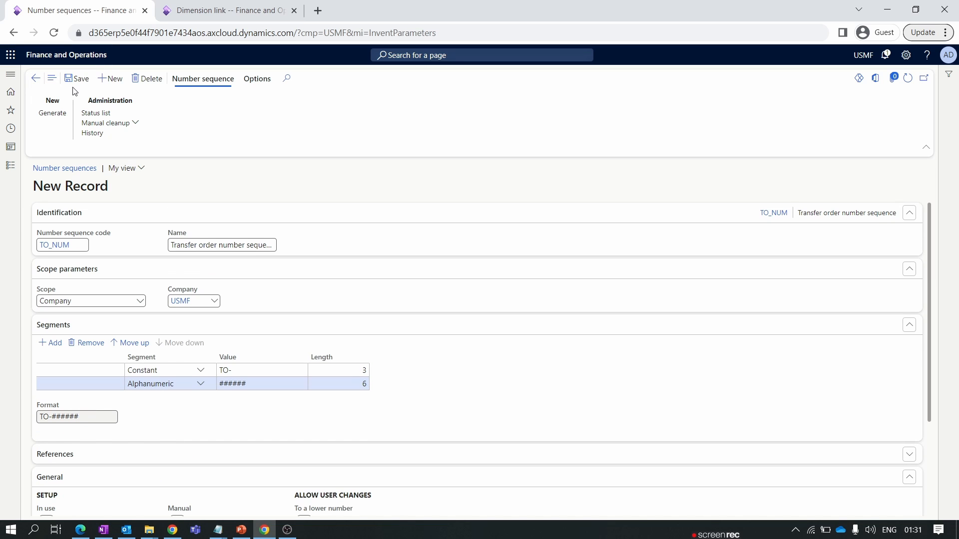
left_click(76, 79)
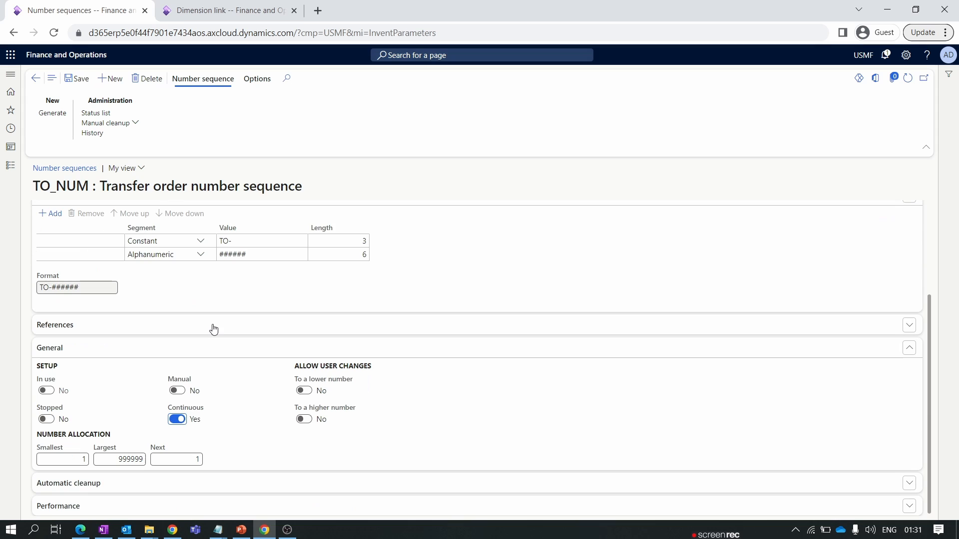
- Return to the inventory parameters and assign TO_NUM as the number sequence for Transfer number
left_click(36, 79)
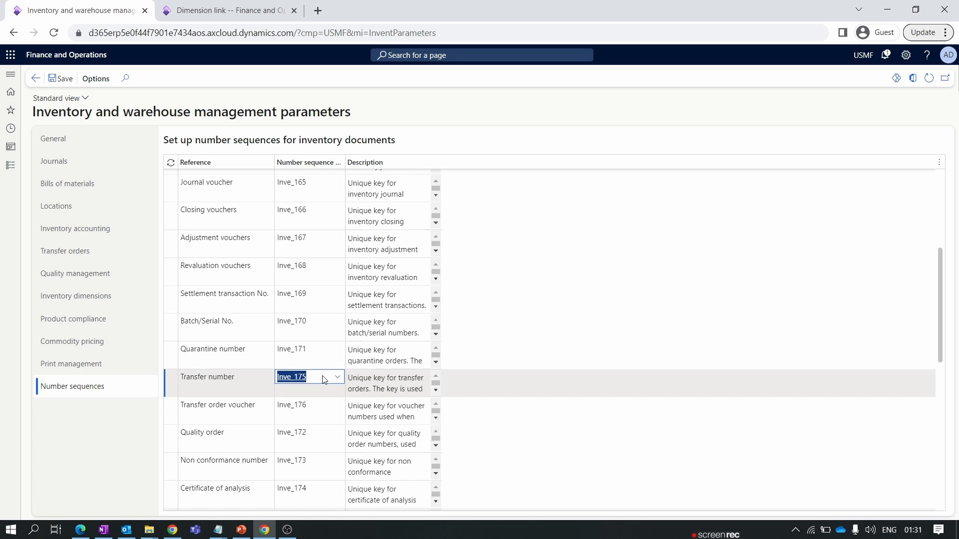
left_click(320, 380)
left_click_drag(321, 380, 233, 377)
key("BackSpace")
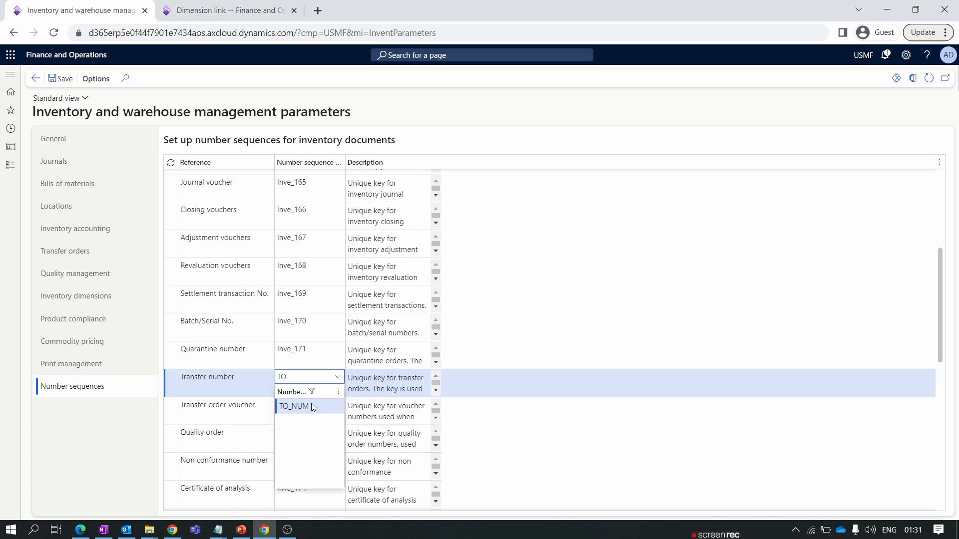
left_click(310, 406)
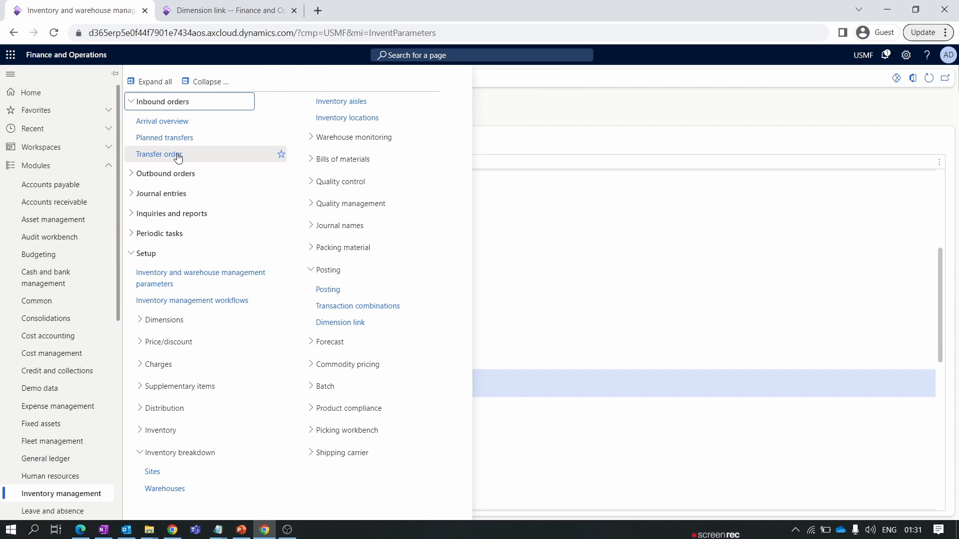
- Create a new transfer order in Inventory management with NW1 as the From warehouse
left_click(178, 155)
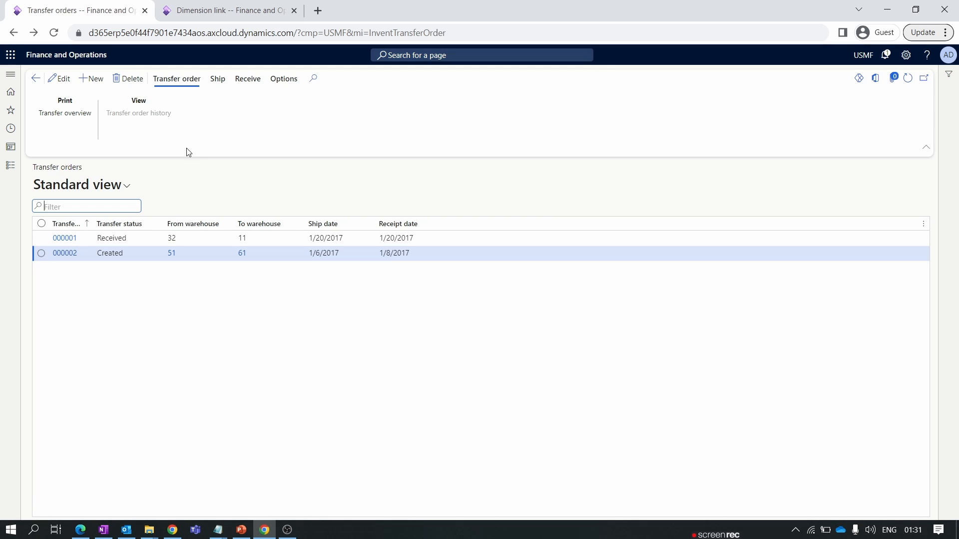
left_click(91, 79)
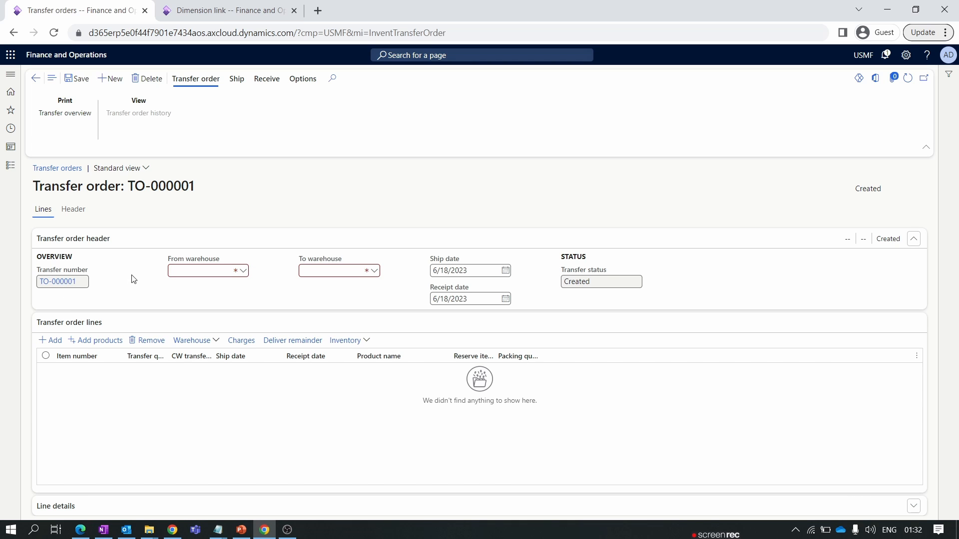
left_click(242, 272)
left_click(241, 270)
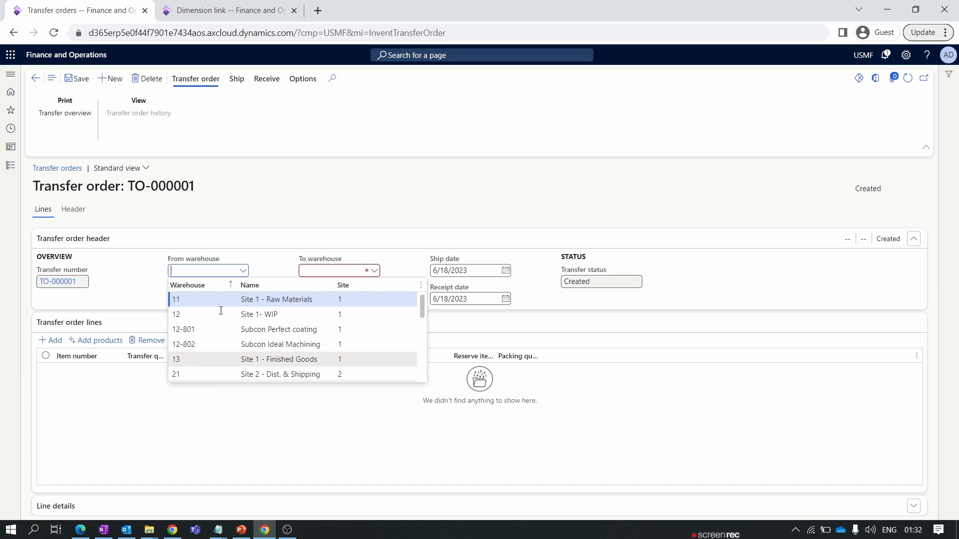
scroll(210, 350, "down", 5)
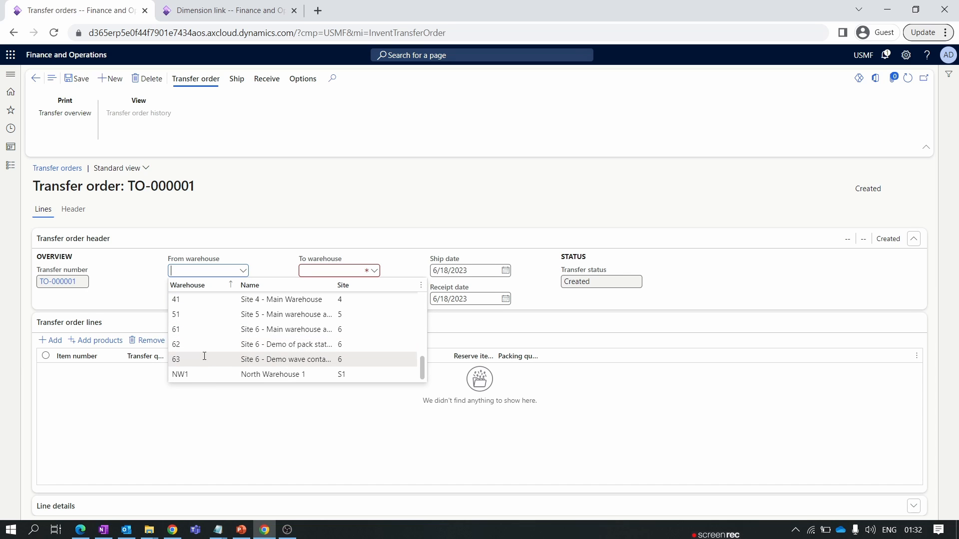
left_click(181, 374)
- Set the transfer order's To warehouse to WW1 and save the order
left_click(373, 270)
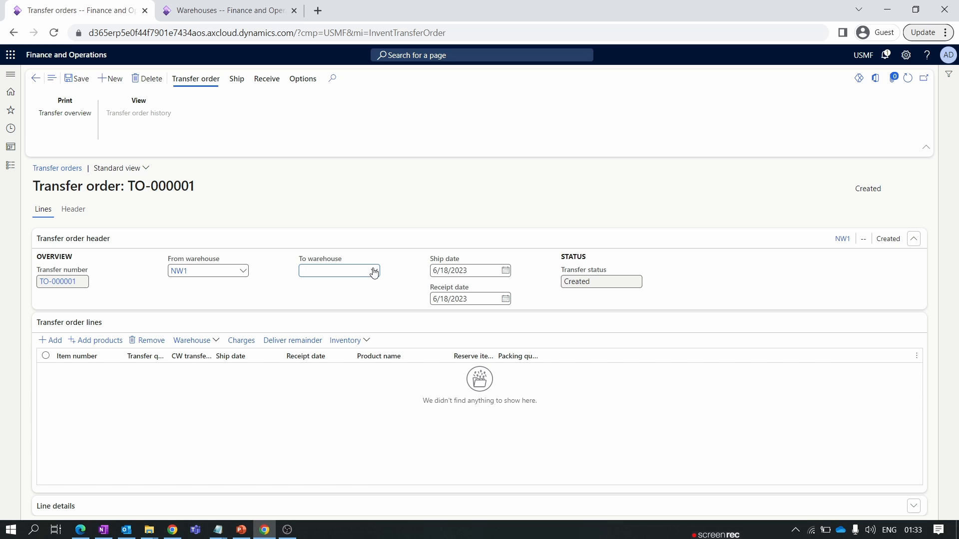
left_click(374, 273)
scroll(326, 363, "down", 5)
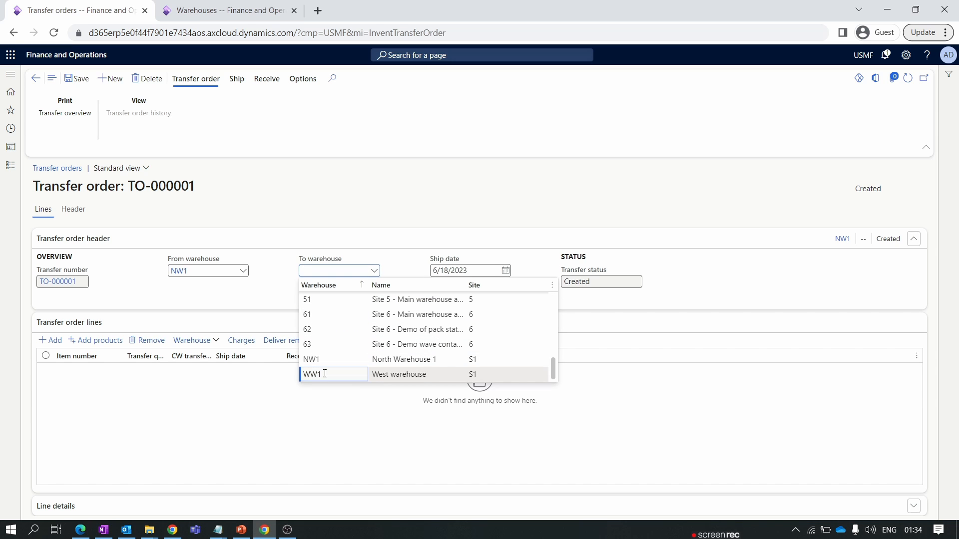
left_click(325, 375)
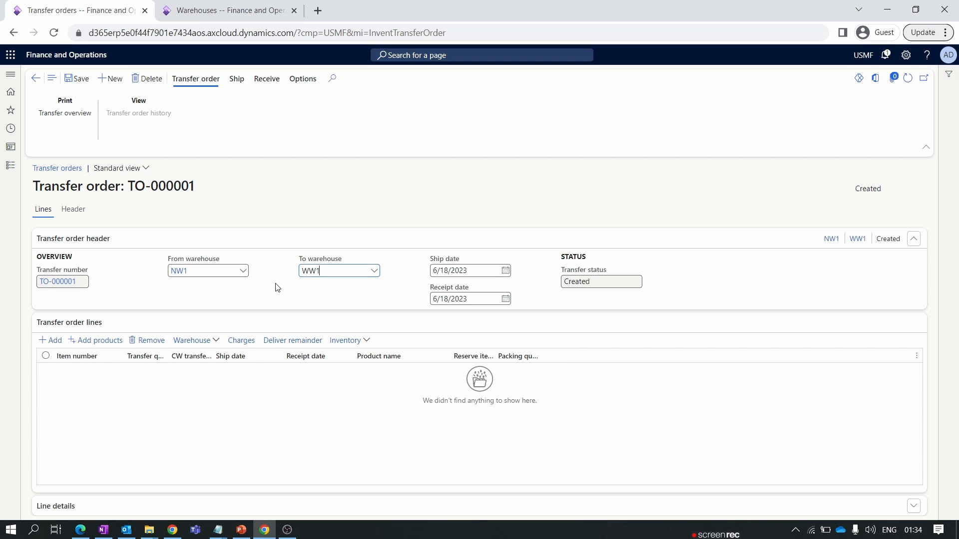
left_click(74, 79)
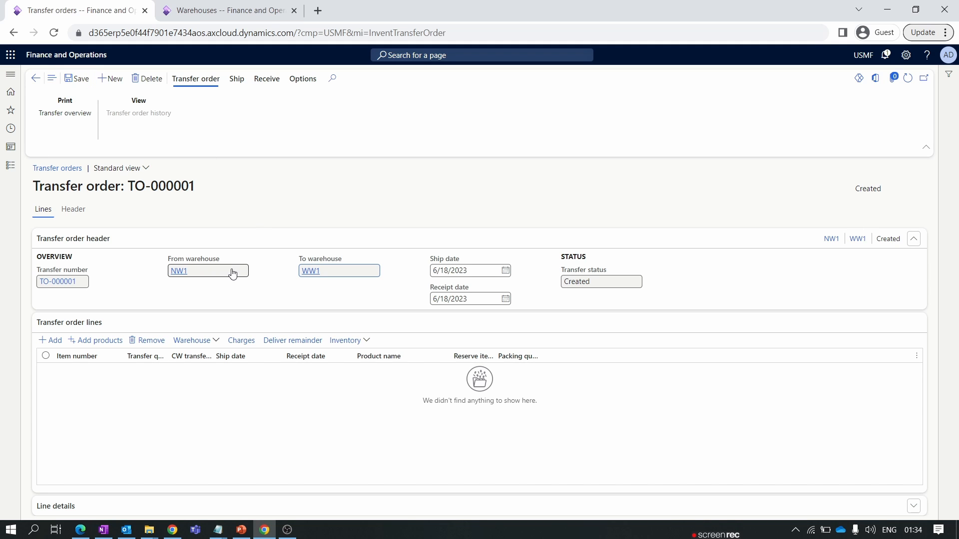
- Check the transit warehouse in the order header and in the NW1 warehouse record, and return to the order lines
left_click(73, 210)
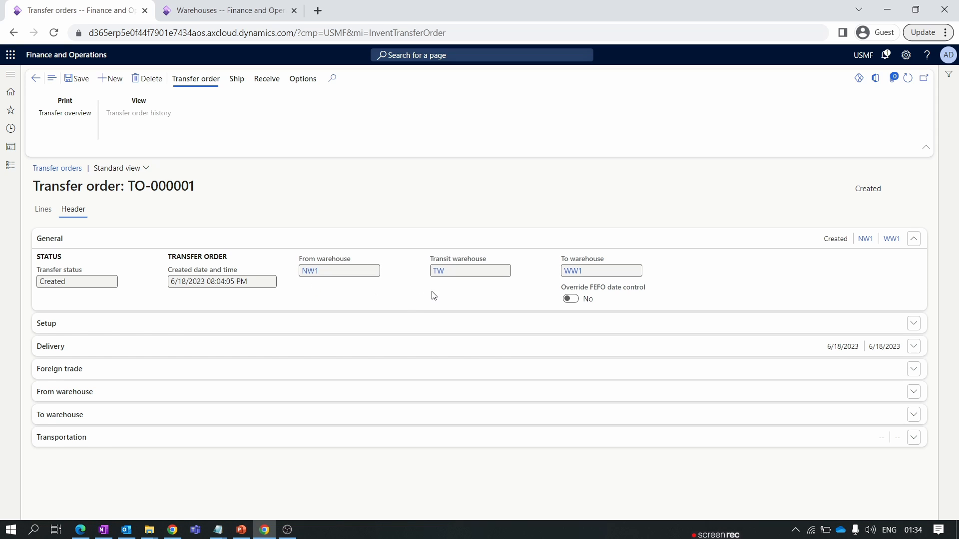
left_click(309, 278)
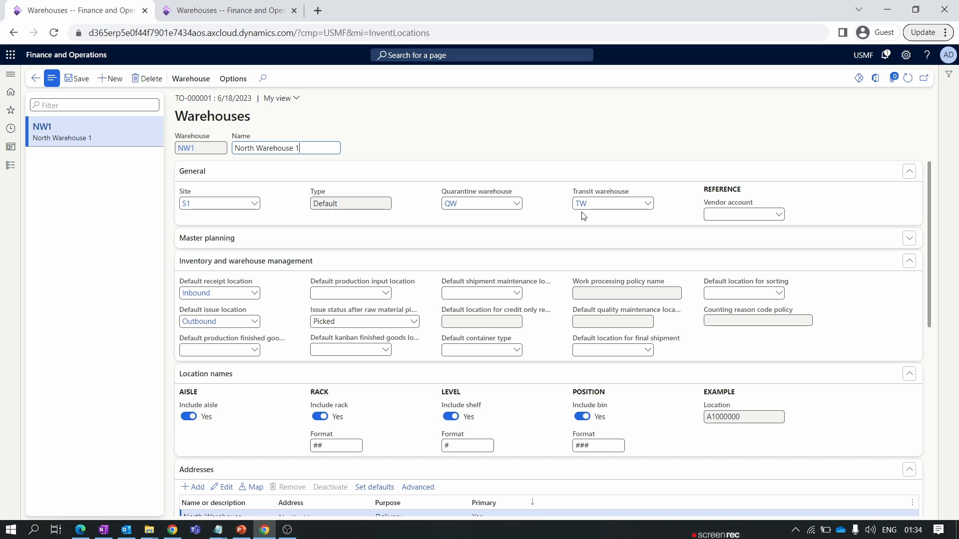
left_click(36, 78)
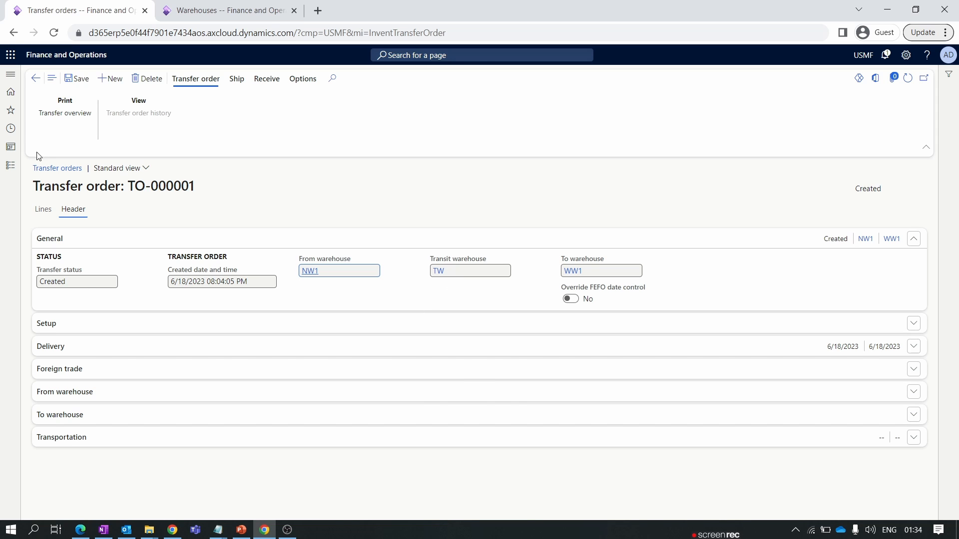
left_click(43, 209)
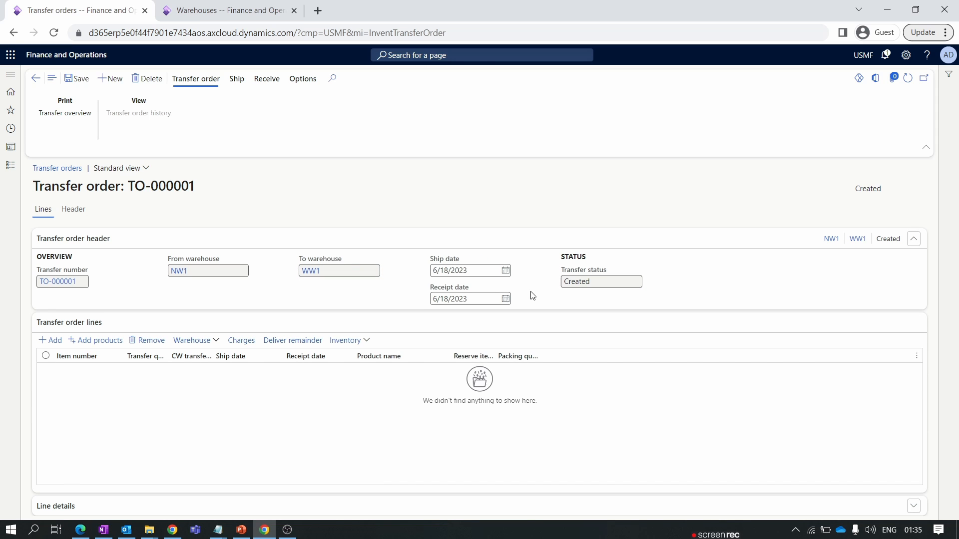
- Check the order's transfer status, view the site and warehouse cost slide in PowerPoint, and switch back to the browser
left_click(619, 281)
left_click(594, 282)
left_click(241, 532)
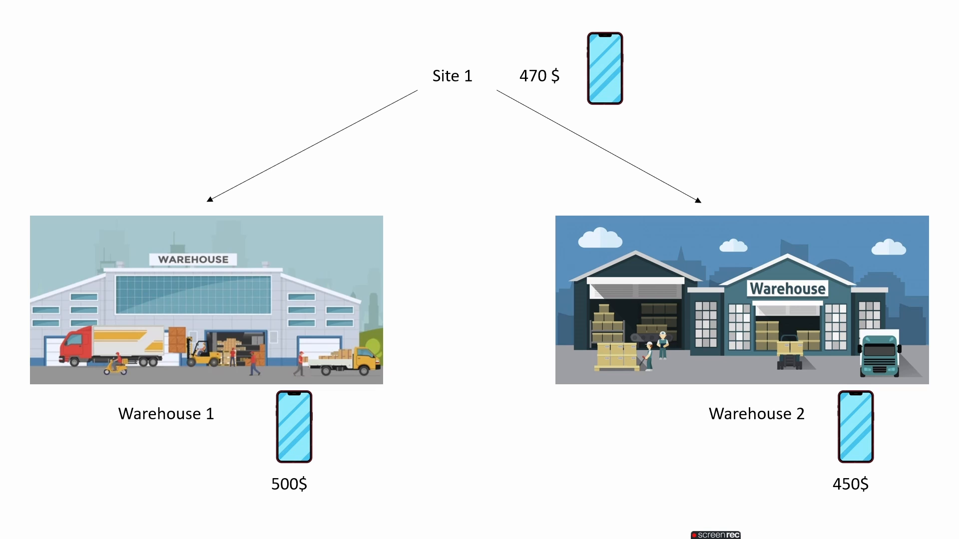
key("Escape")
key("alt+Tab")
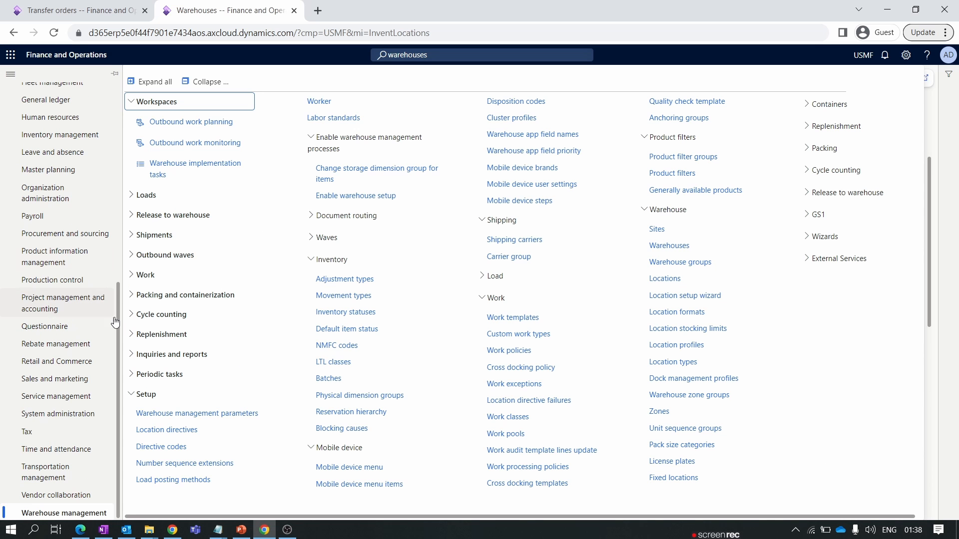
- Examine the SW storage dimension group under Product information management, and switch to the site and warehouse cost slide in PowerPoint
left_click(79, 260)
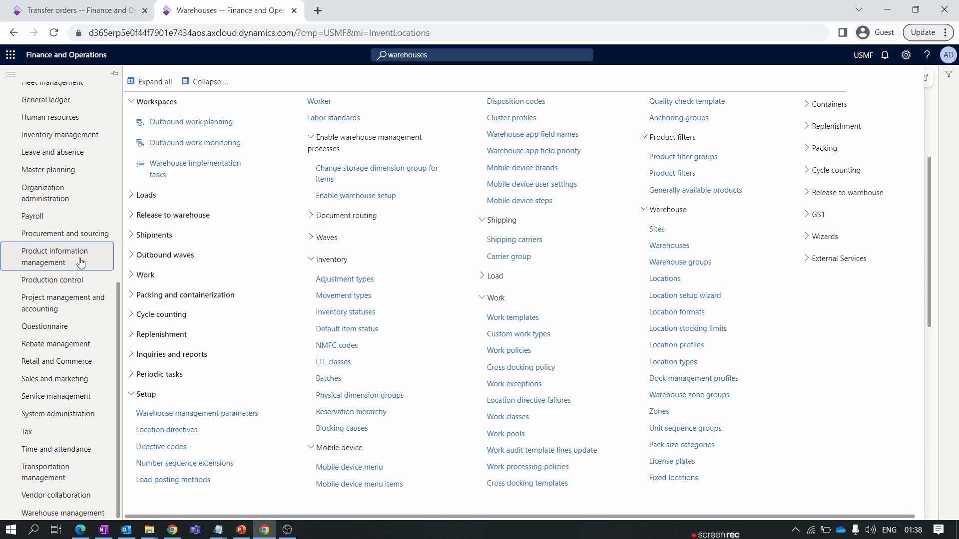
left_click(189, 242)
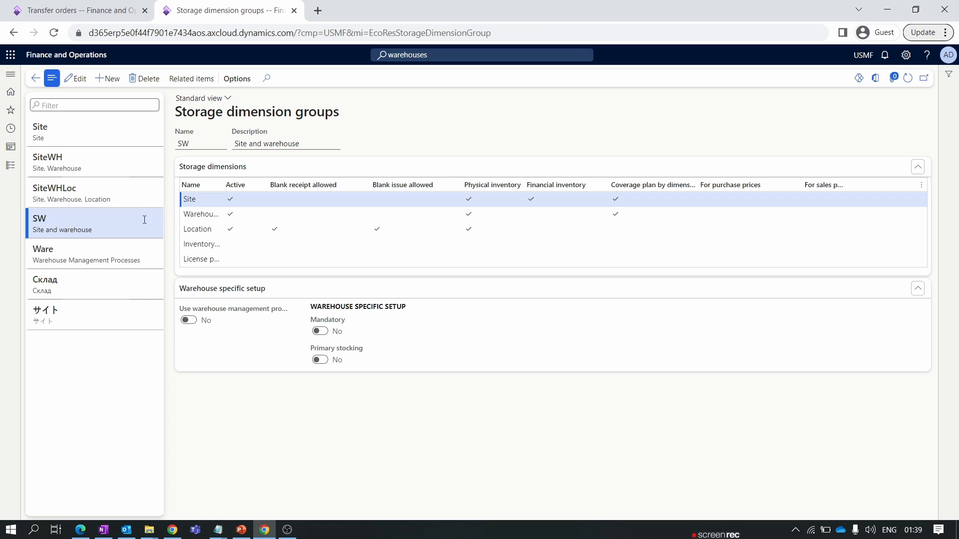
double_click(110, 223)
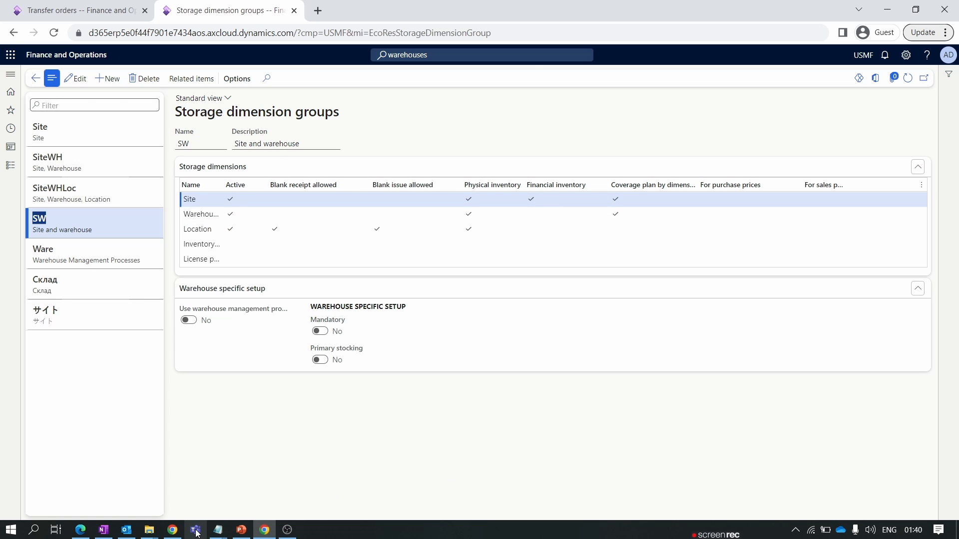
left_click(241, 529)
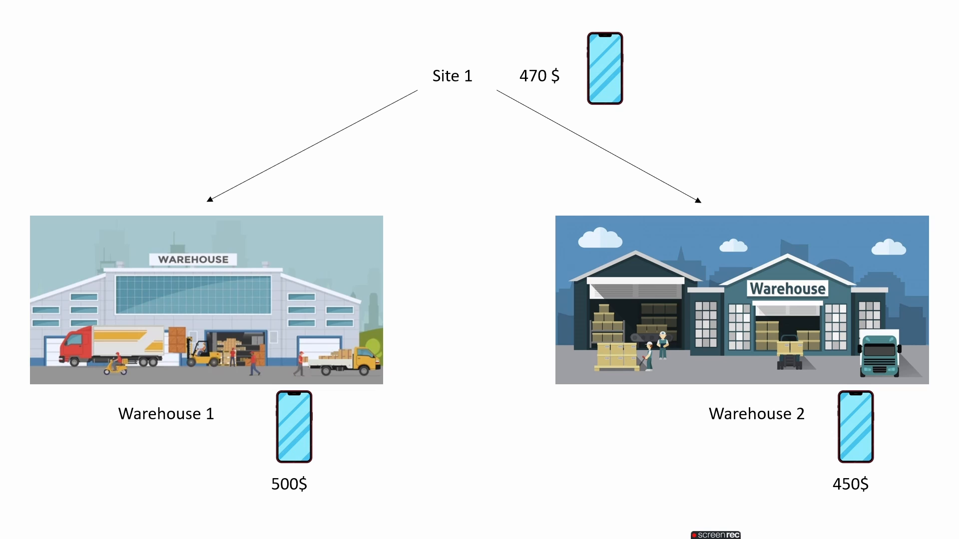